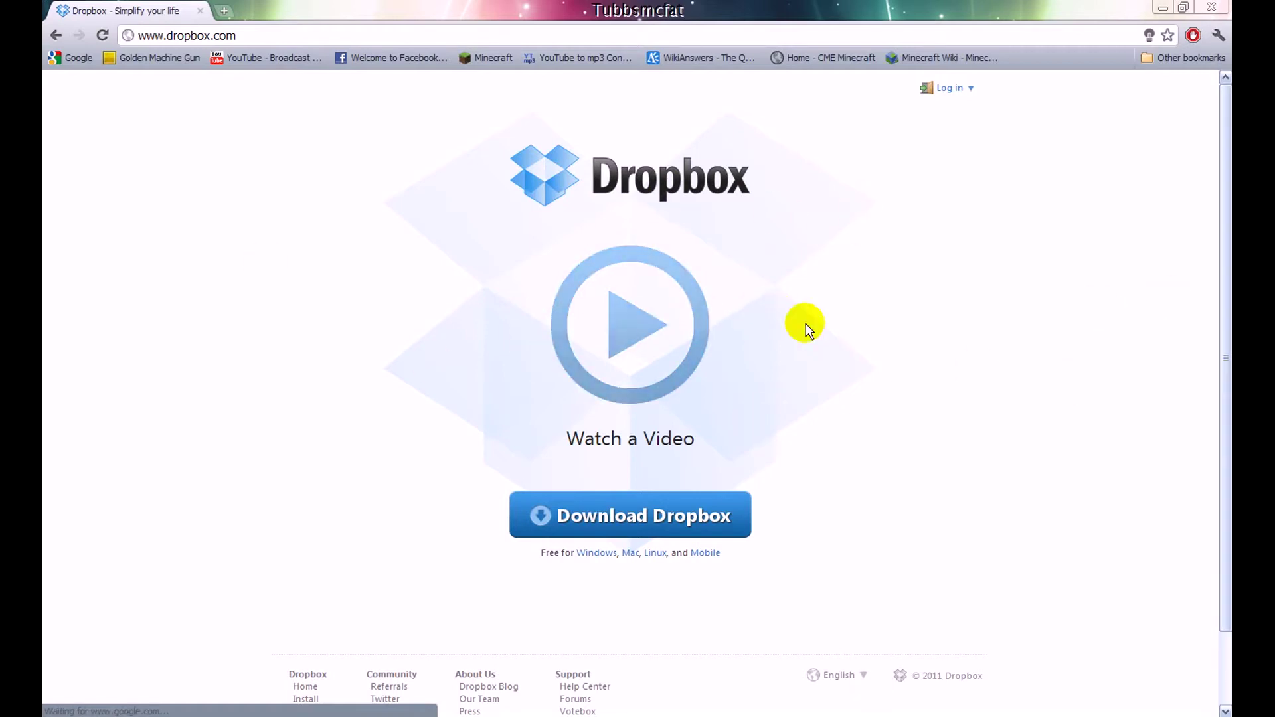
# Navigate Chrome to the Dropbox website's download page
pyautogui.click(674, 531)
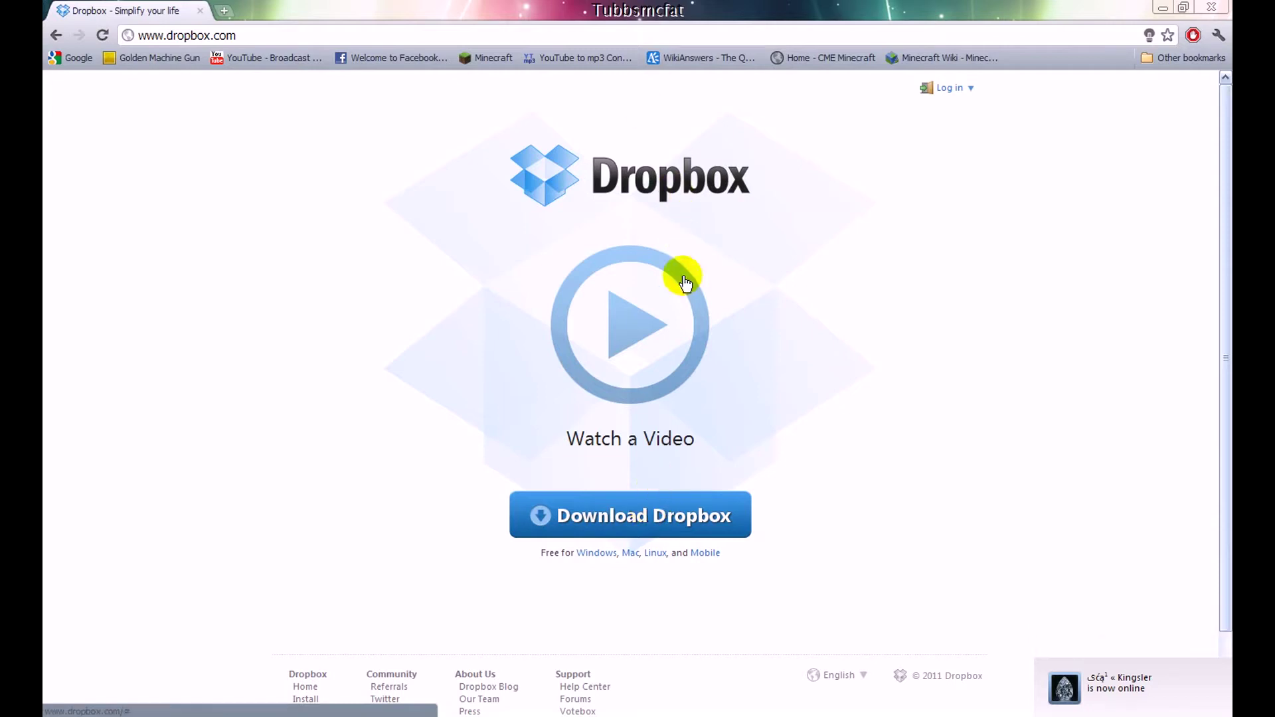
pyautogui.click(202, 35)
pyautogui.click(243, 153)
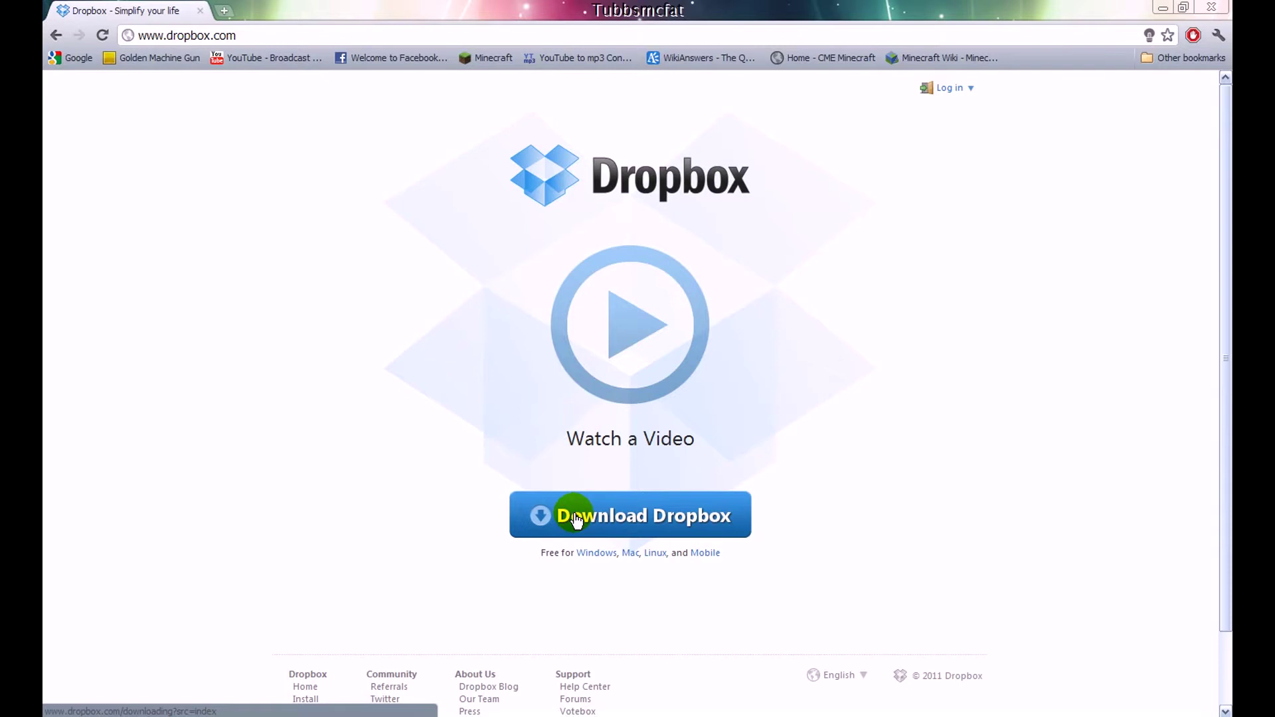
# Save the Dropbox 1.1.35 installer to the Desktop folder and close Chrome
pyautogui.click(576, 519)
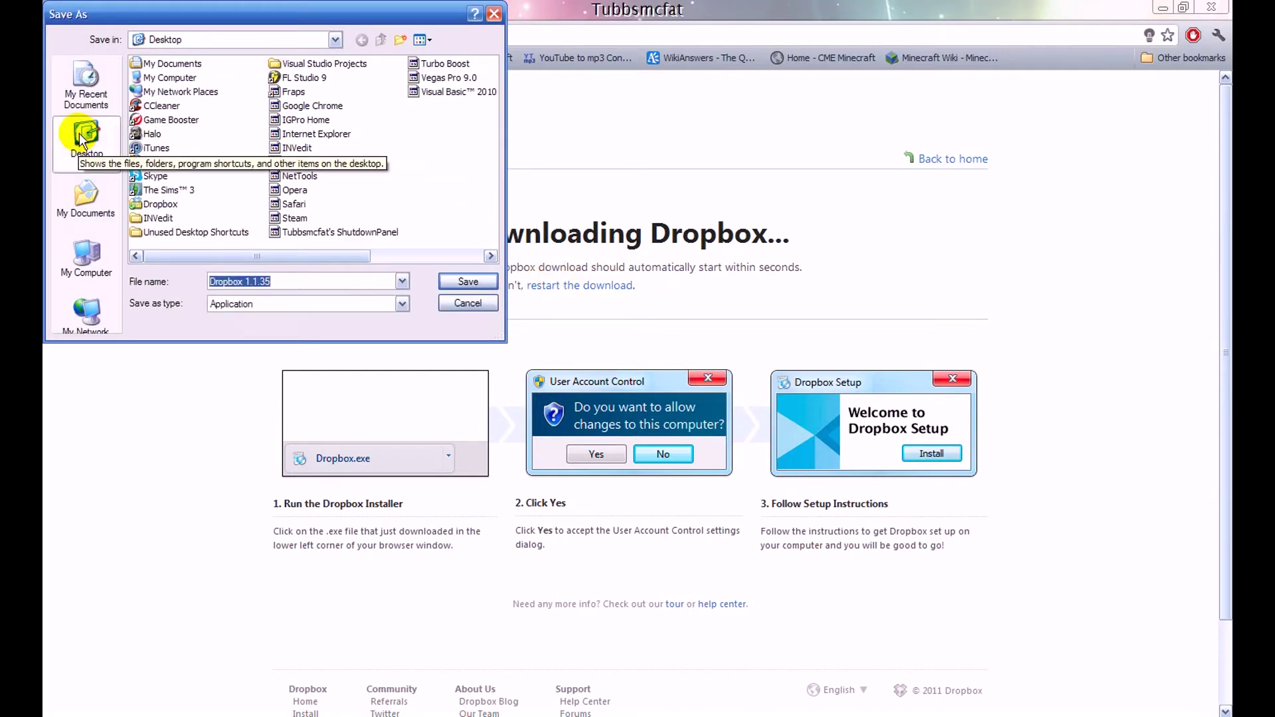
pyautogui.click(465, 281)
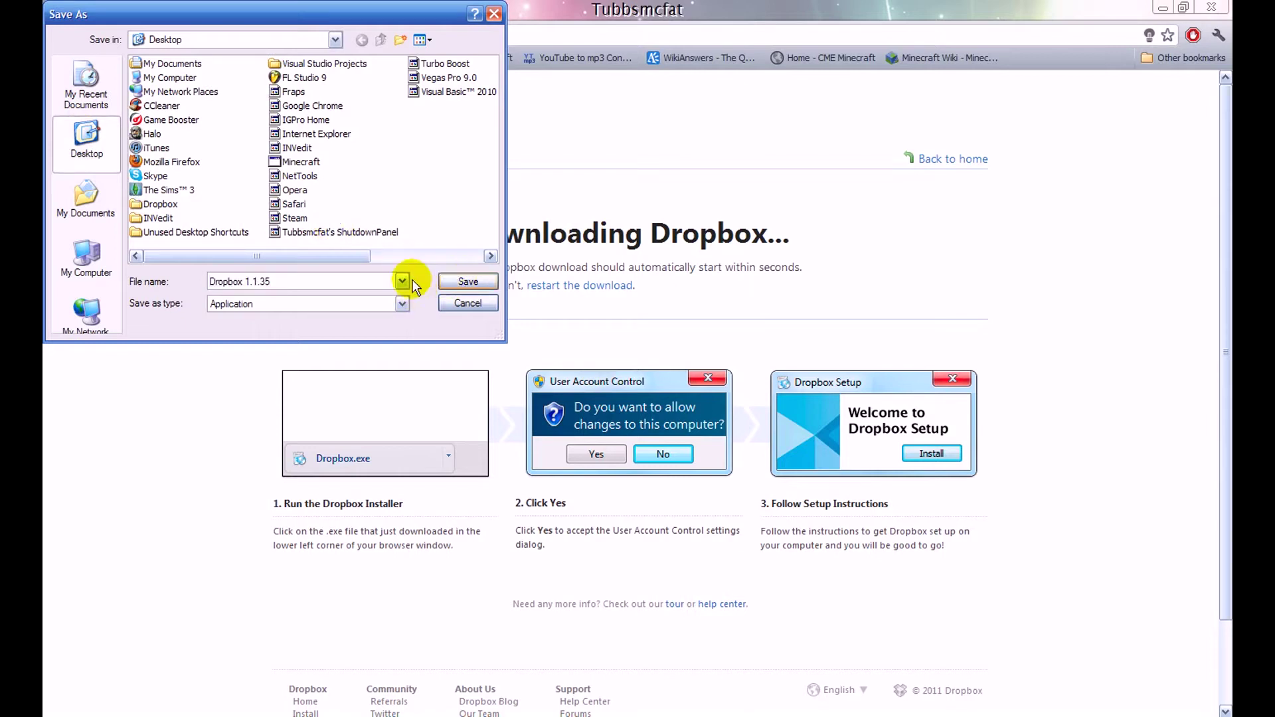
pyautogui.click(69, 139)
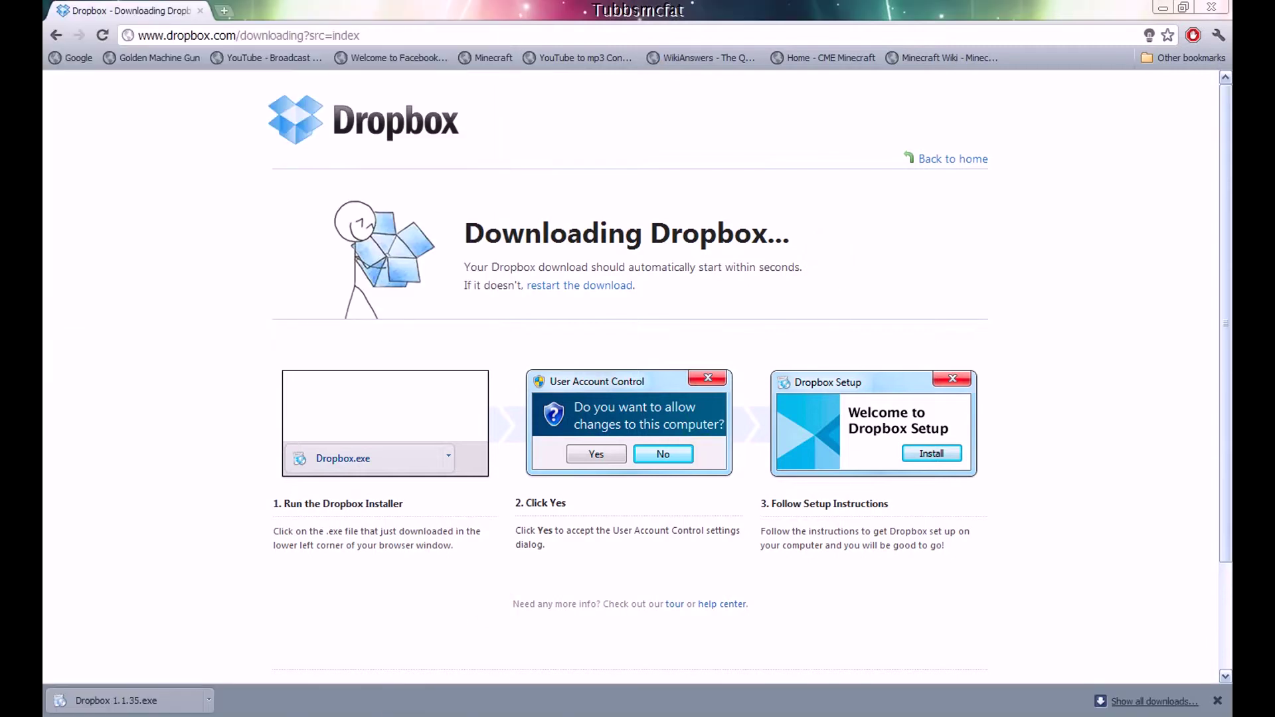
pyautogui.click(1213, 8)
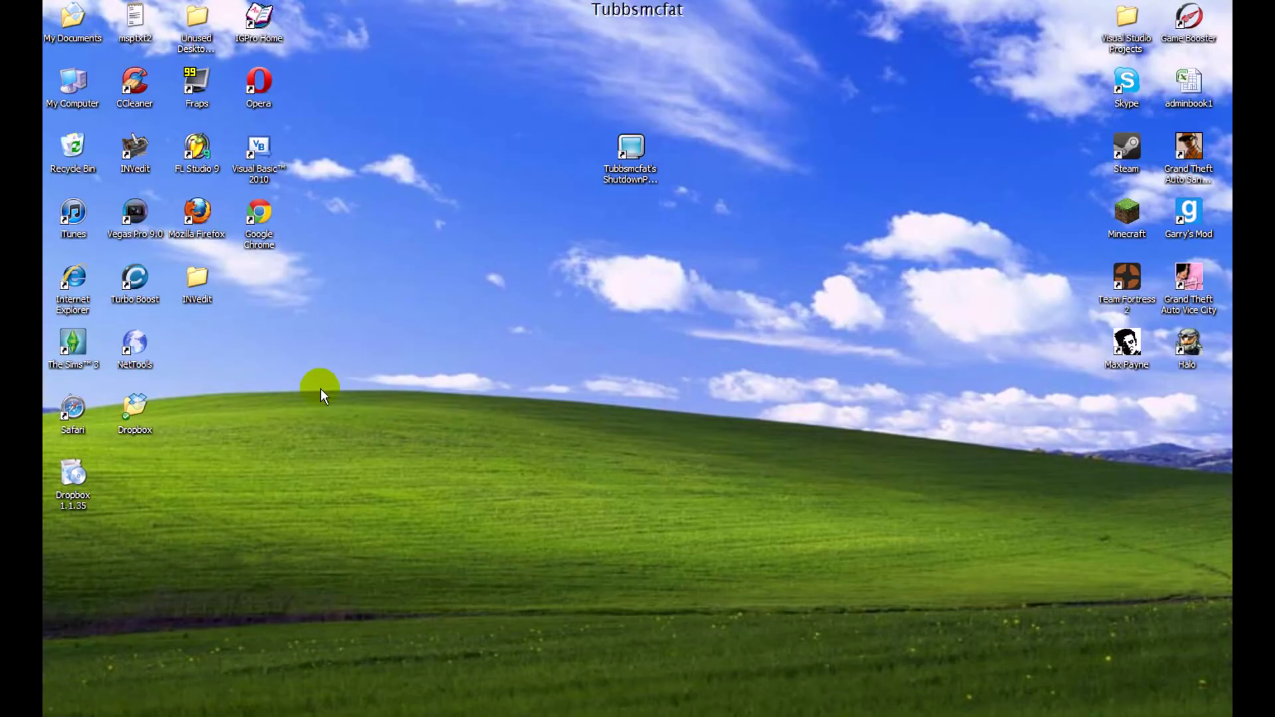
# Launch the Dropbox 1.1.35 installer from the desktop and run the install
pyautogui.doubleClick(76, 469)
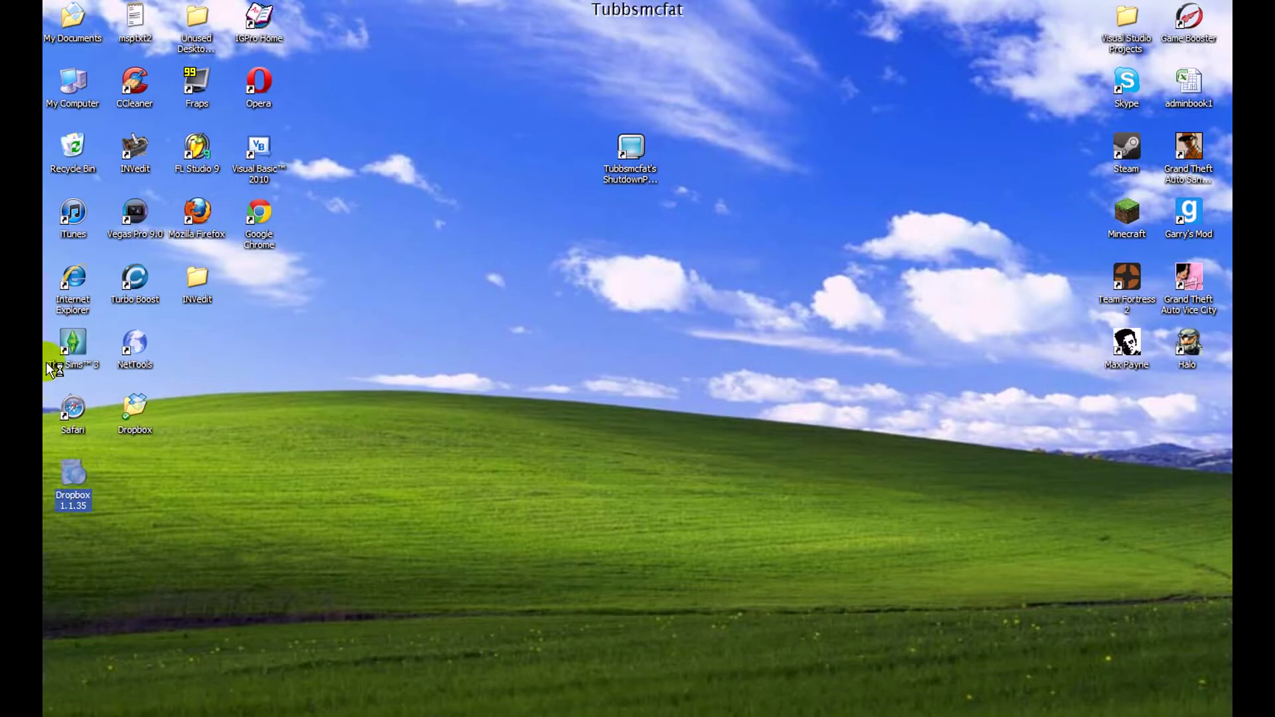
pyautogui.click(134, 383)
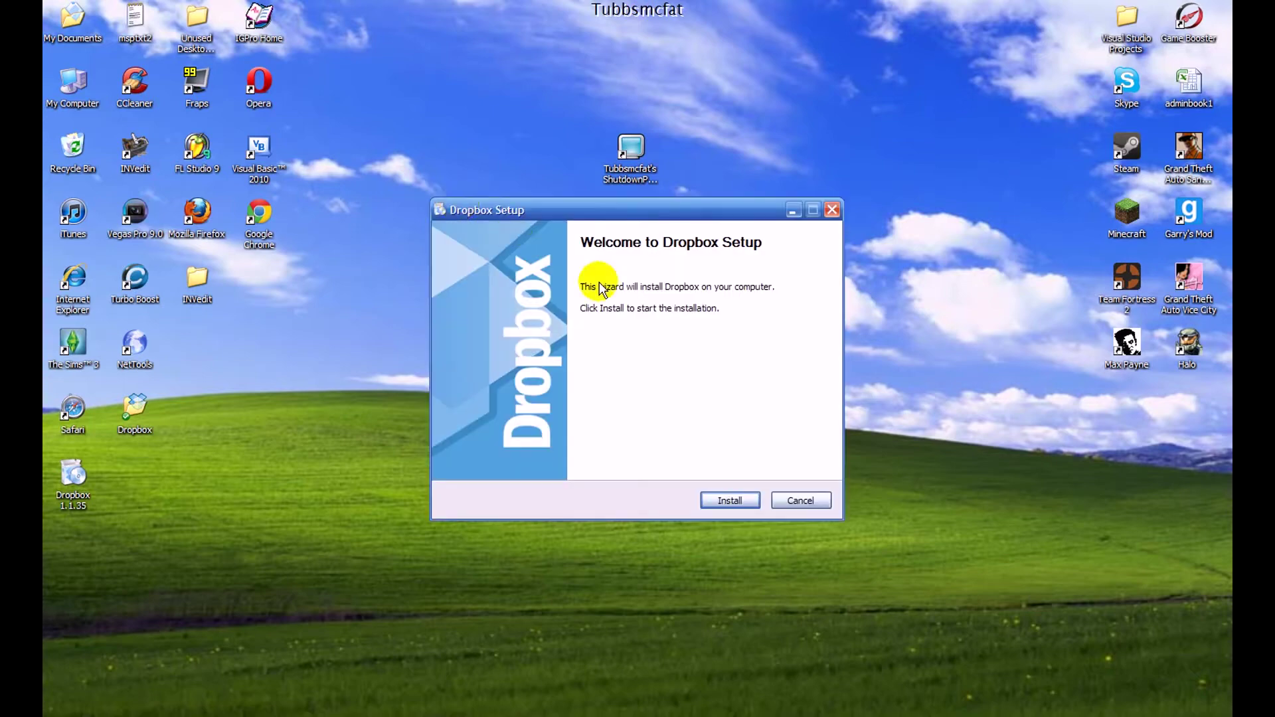
pyautogui.click(739, 507)
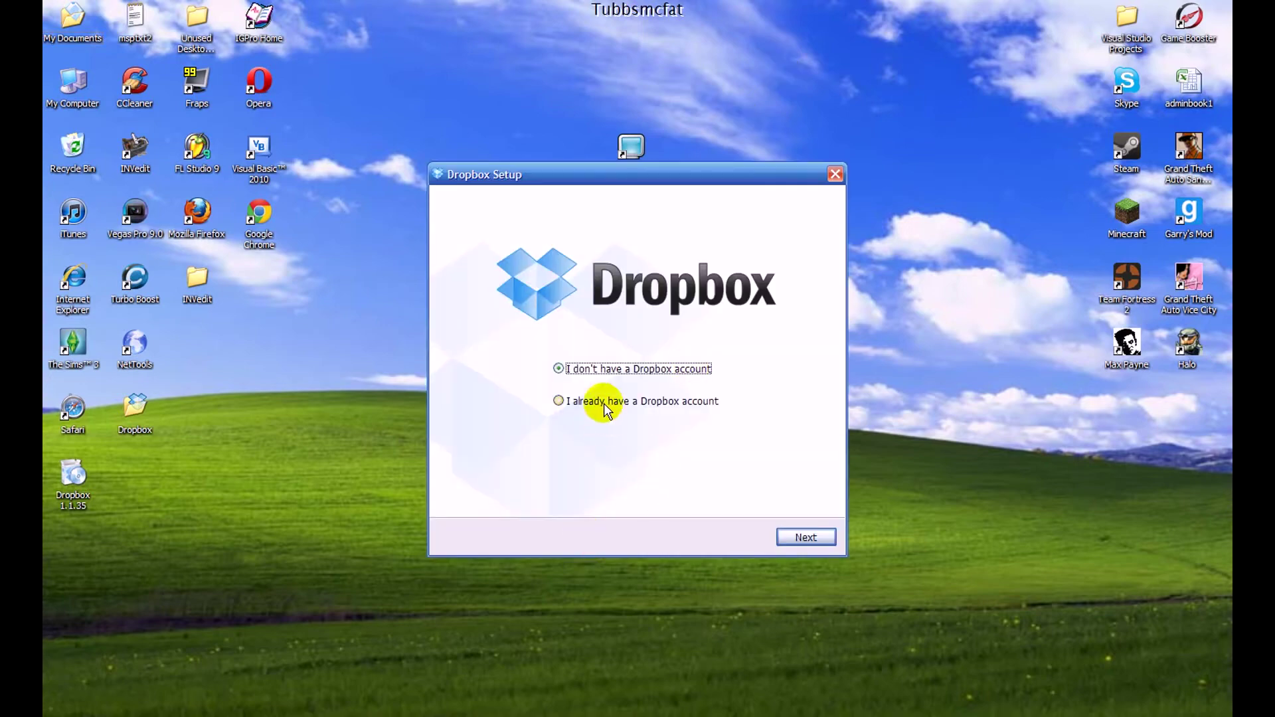
pyautogui.click(641, 401)
pyautogui.click(797, 536)
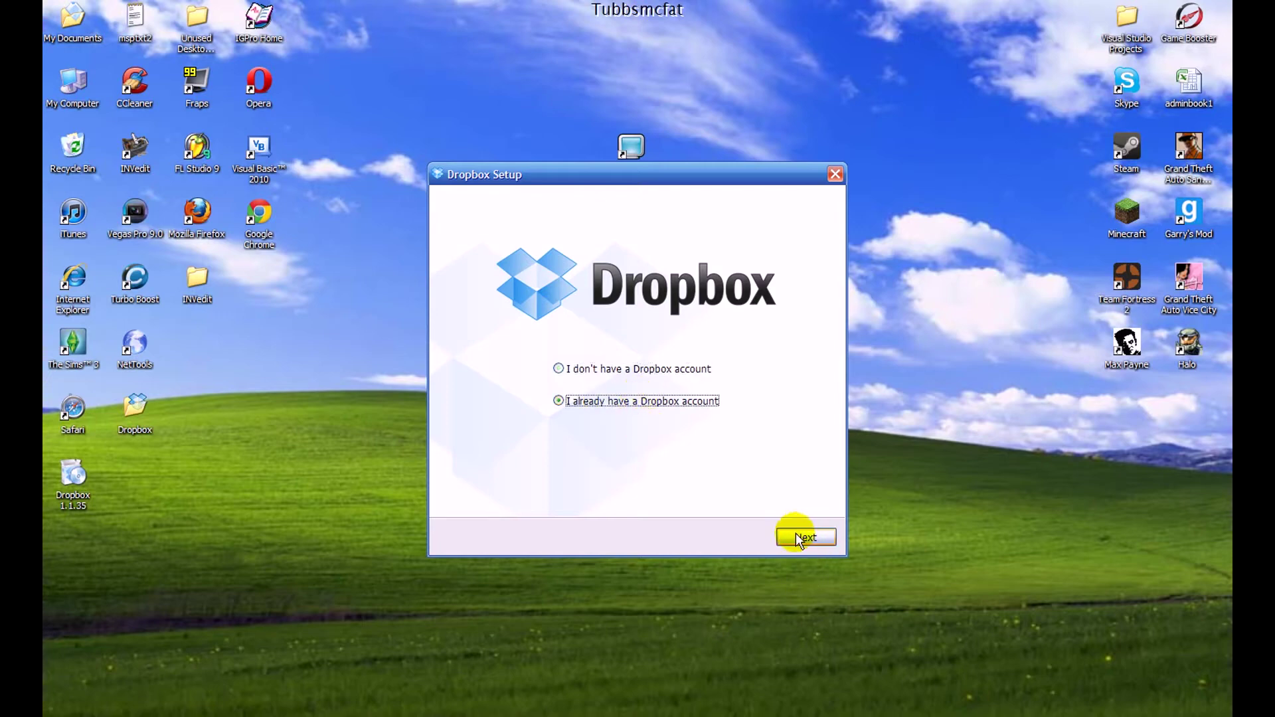
pyautogui.click(804, 539)
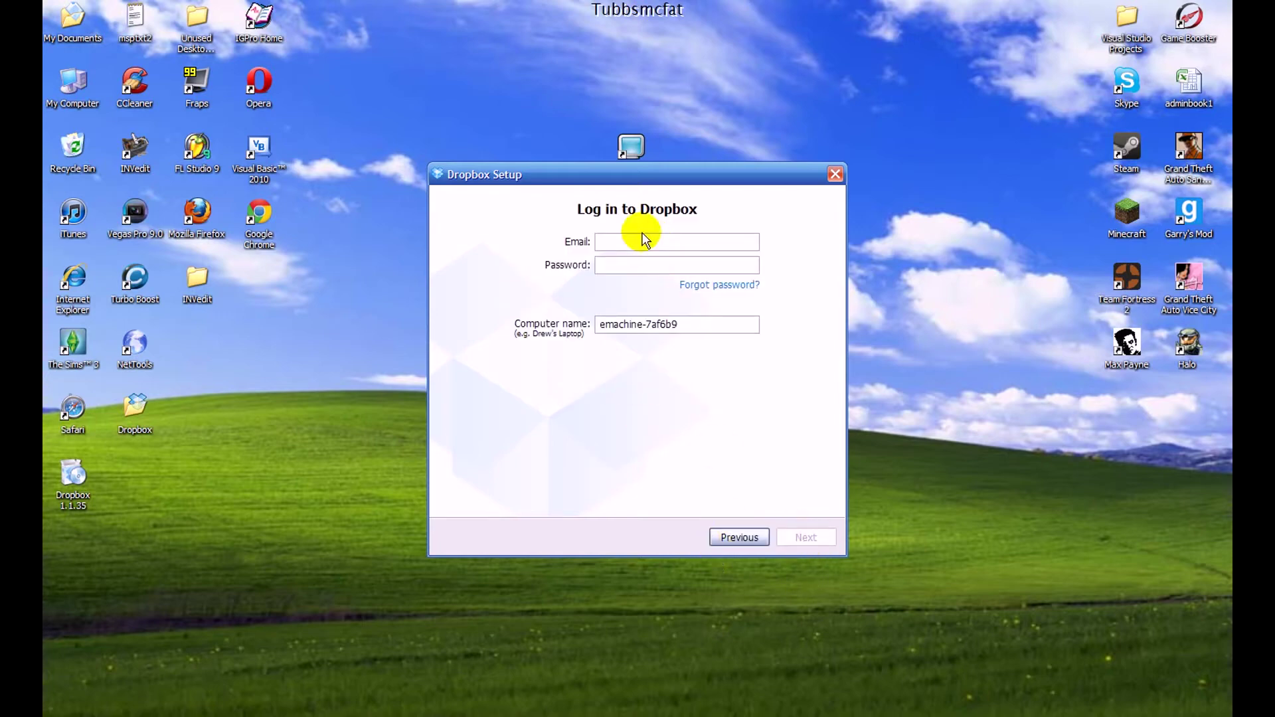
pyautogui.click(722, 542)
pyautogui.click(608, 370)
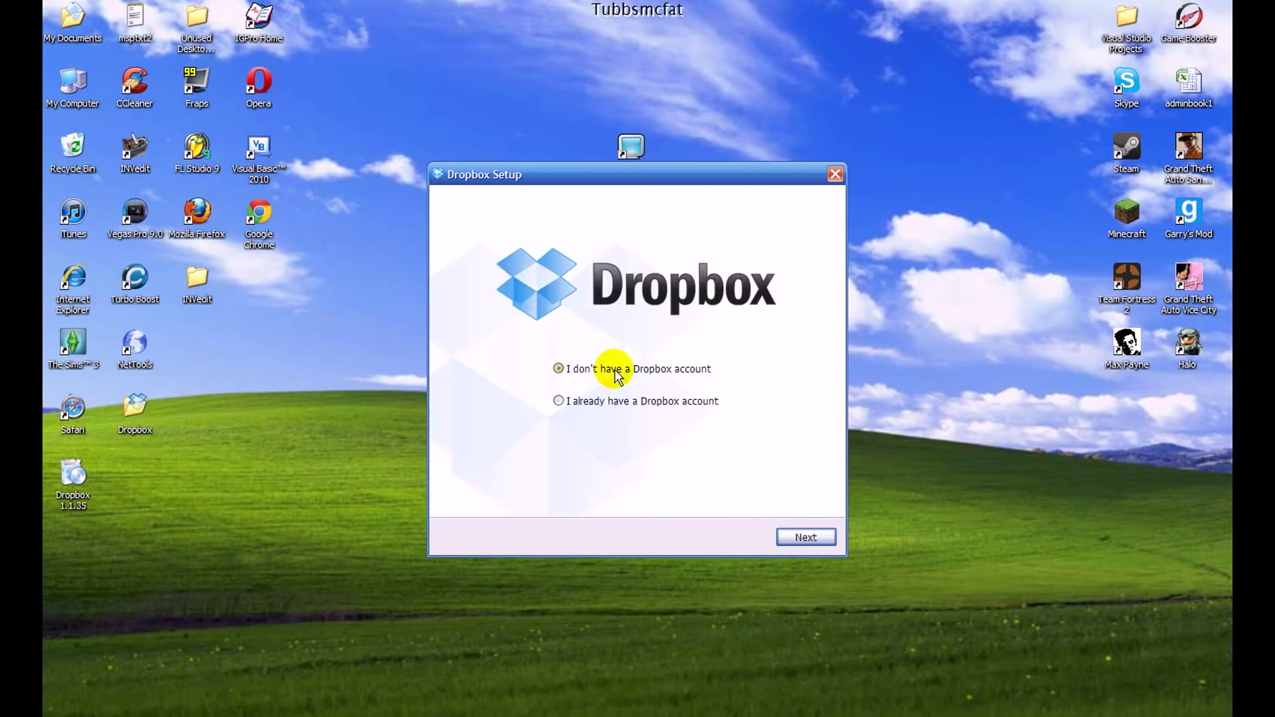
pyautogui.click(803, 537)
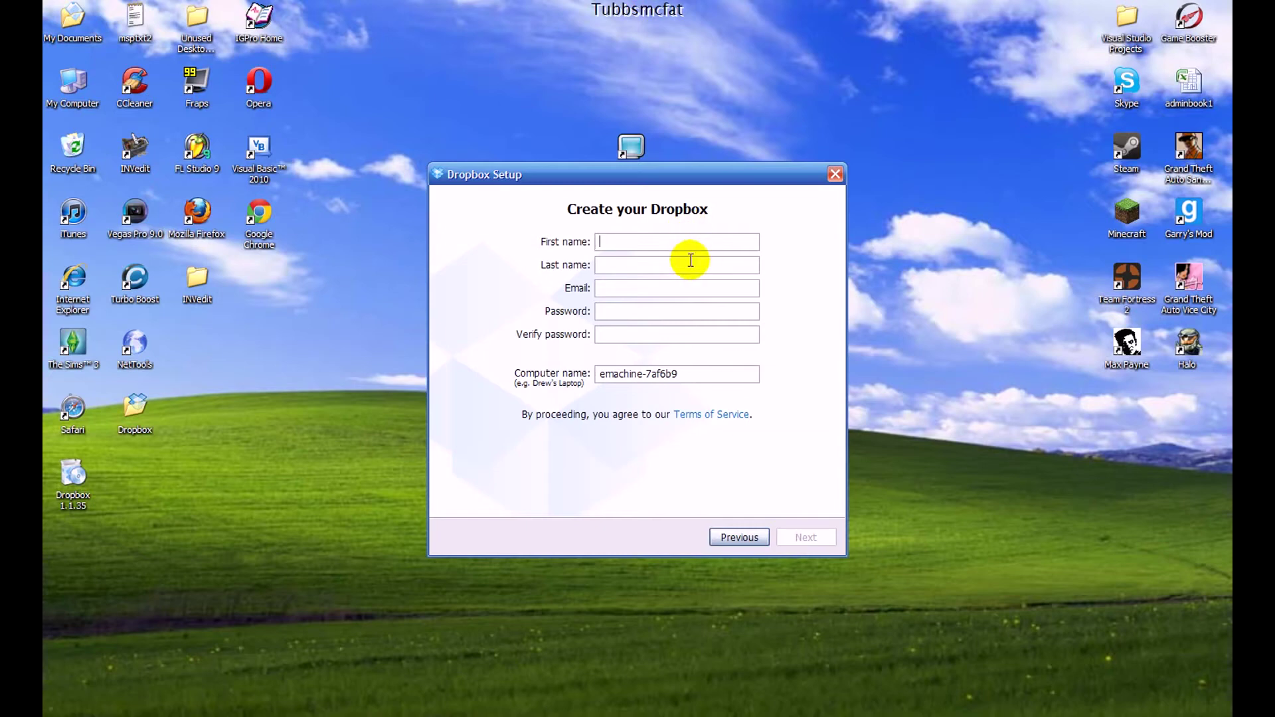
pyautogui.write('Test')
pyautogui.press('Tab')
pyautogui.write('Account')
pyautogui.press('Tab')
pyautogui.write('test@')
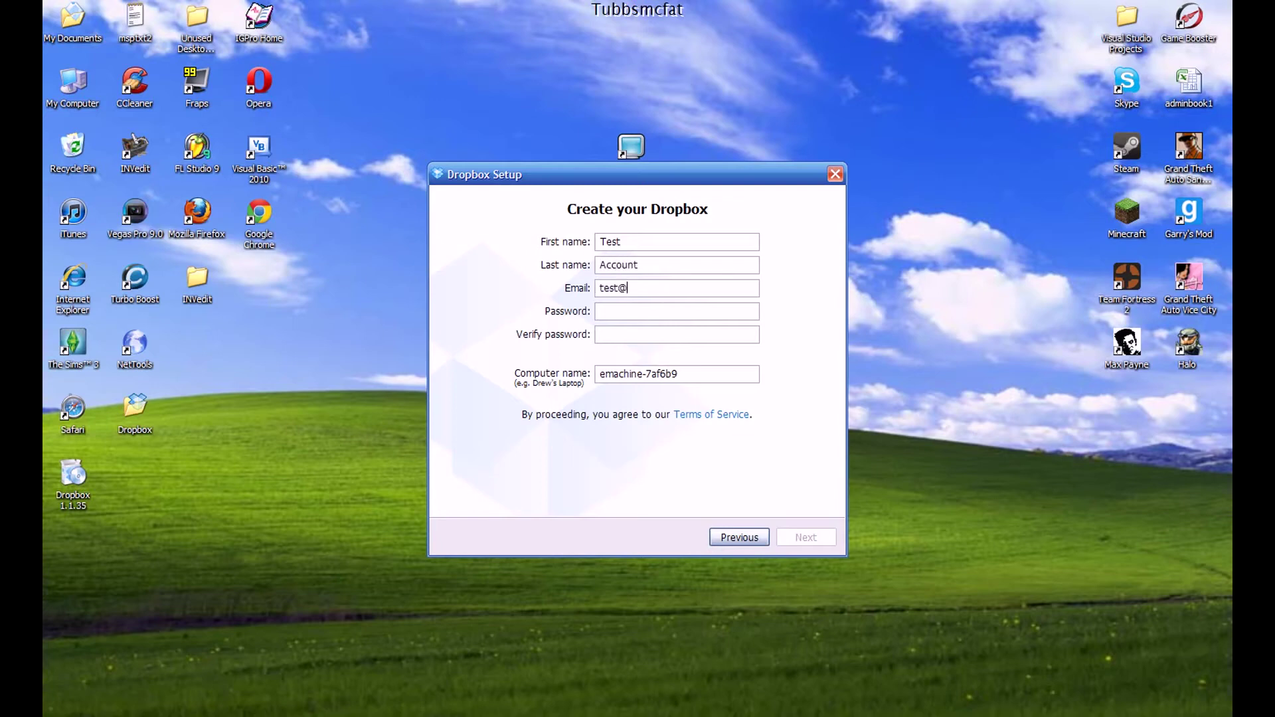
pyautogui.write('gmail.com')
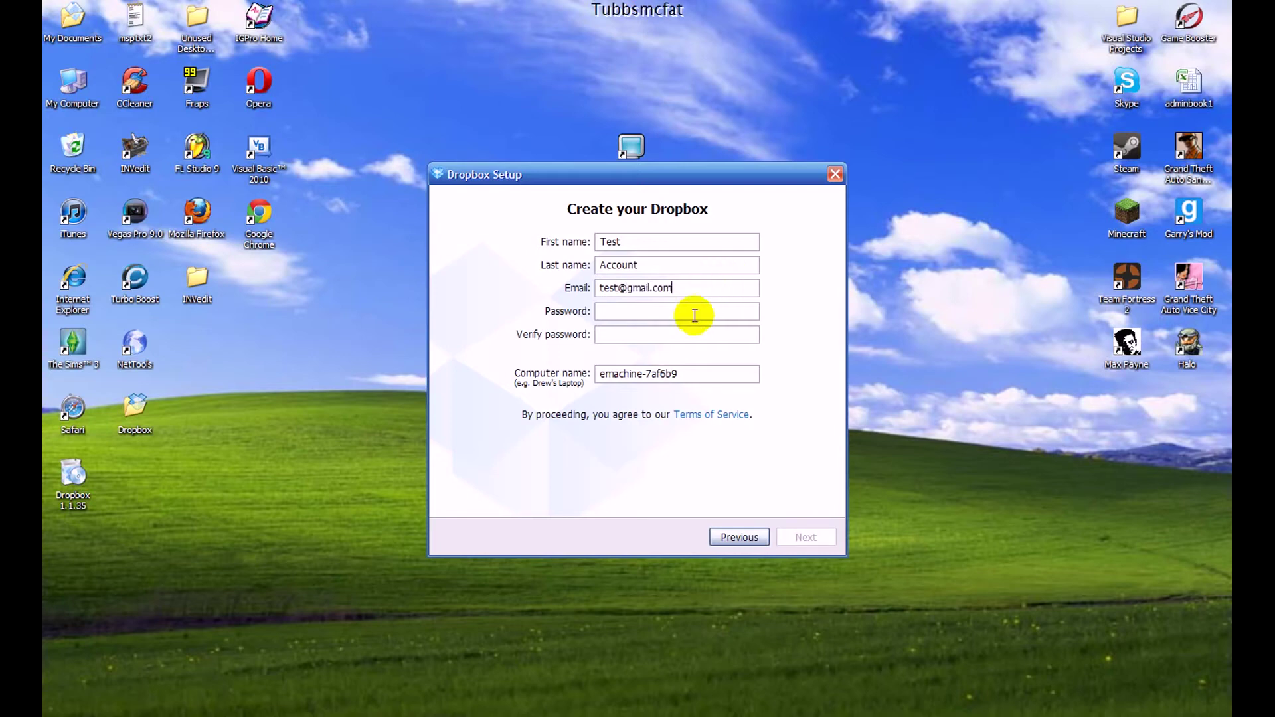
pyautogui.write('test')
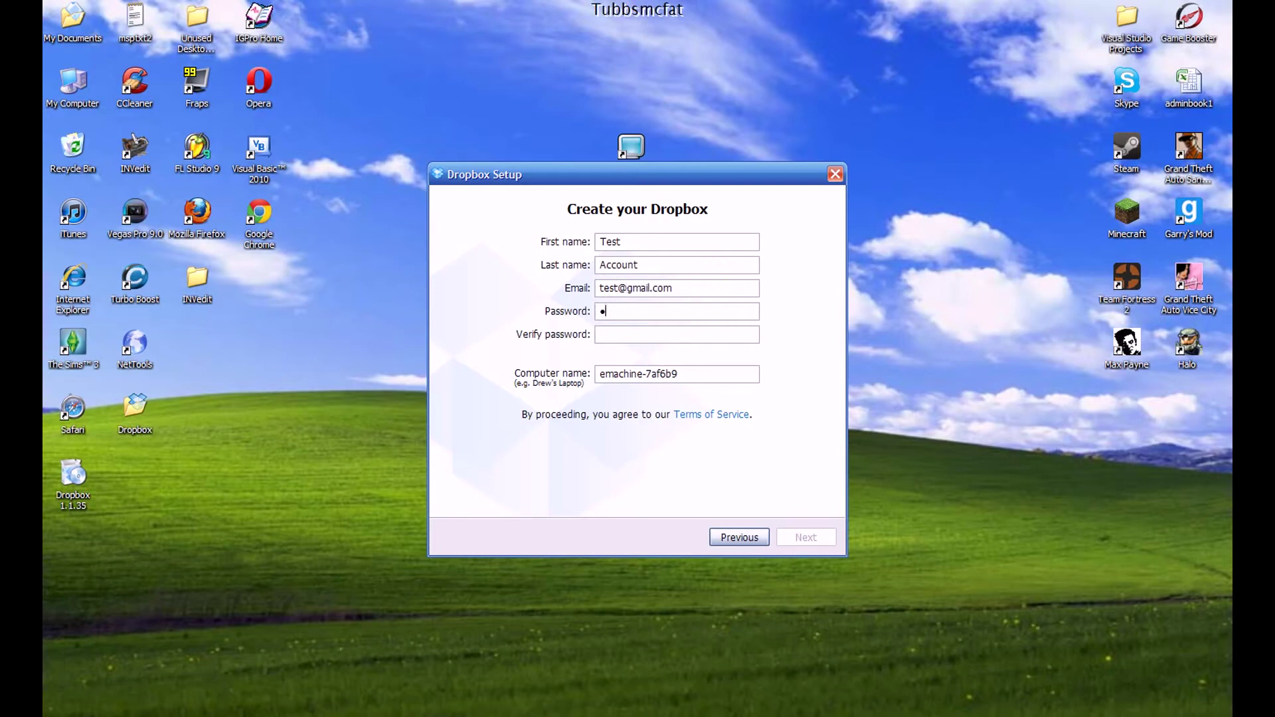
pyautogui.press('Tab')
pyautogui.write('tes')
pyautogui.click(748, 536)
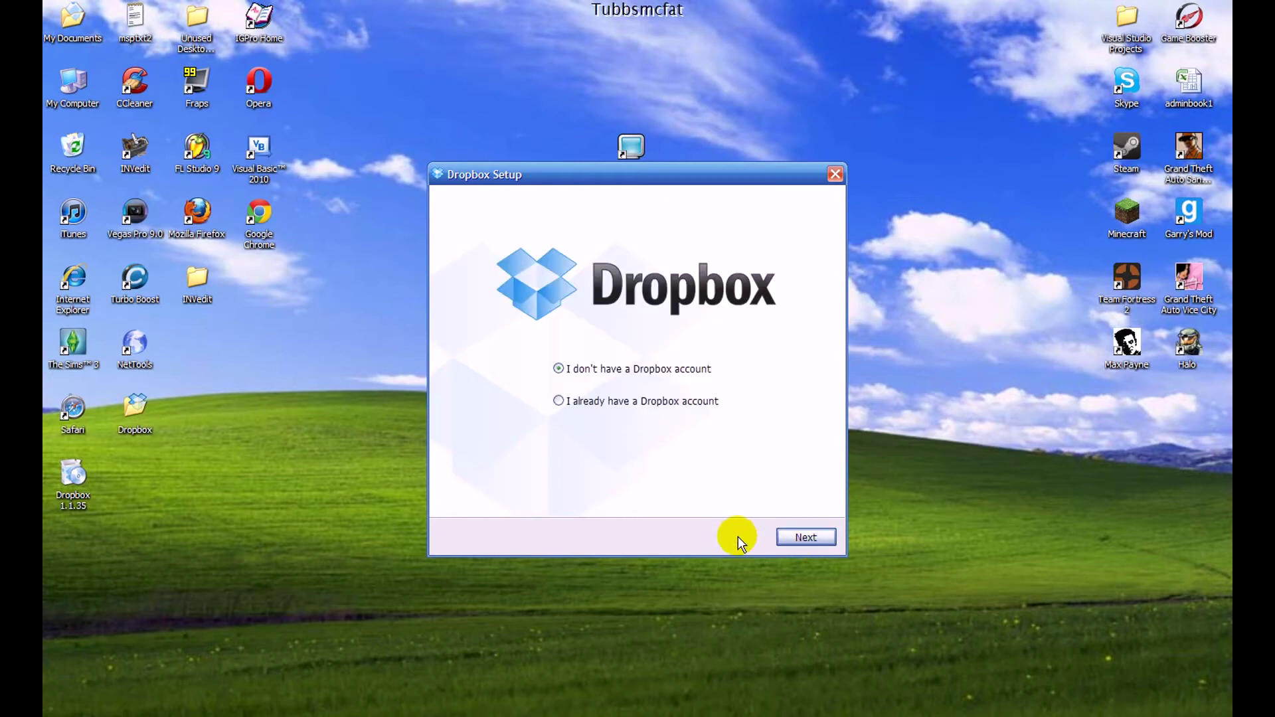
# Choose 'I already have a Dropbox account' and sign in with the account email and password
pyautogui.click(611, 402)
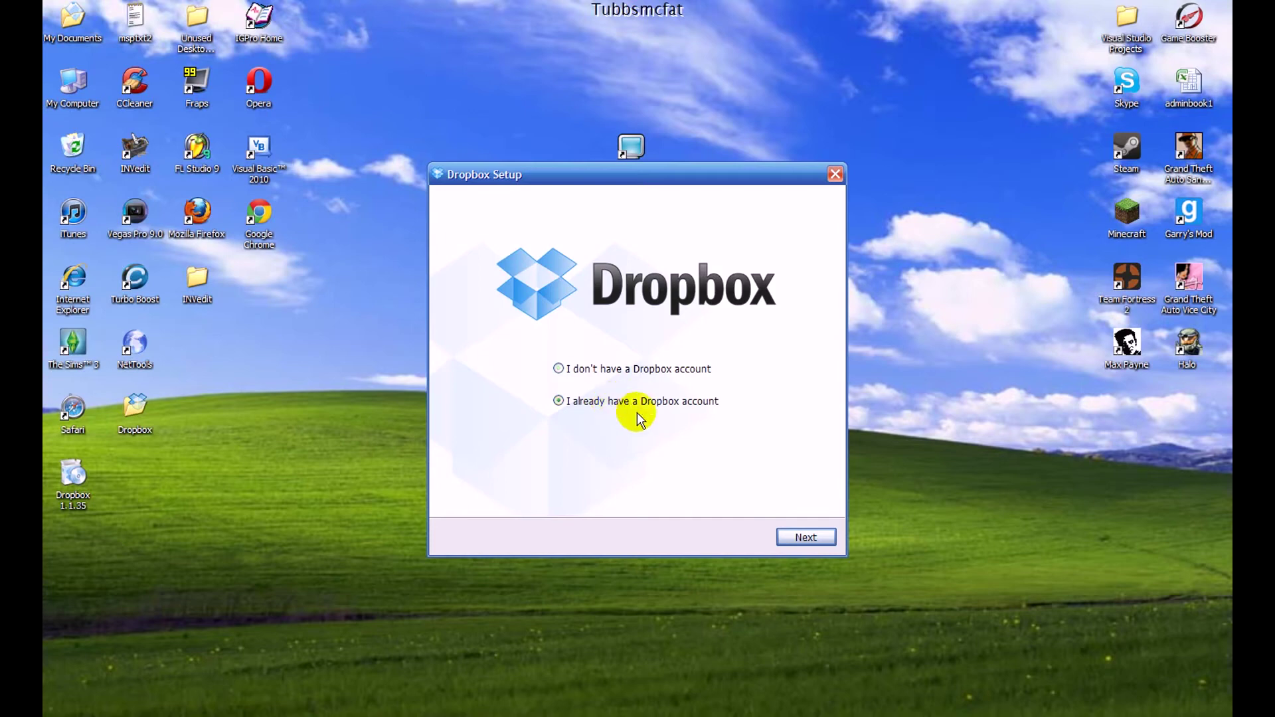
pyautogui.click(805, 538)
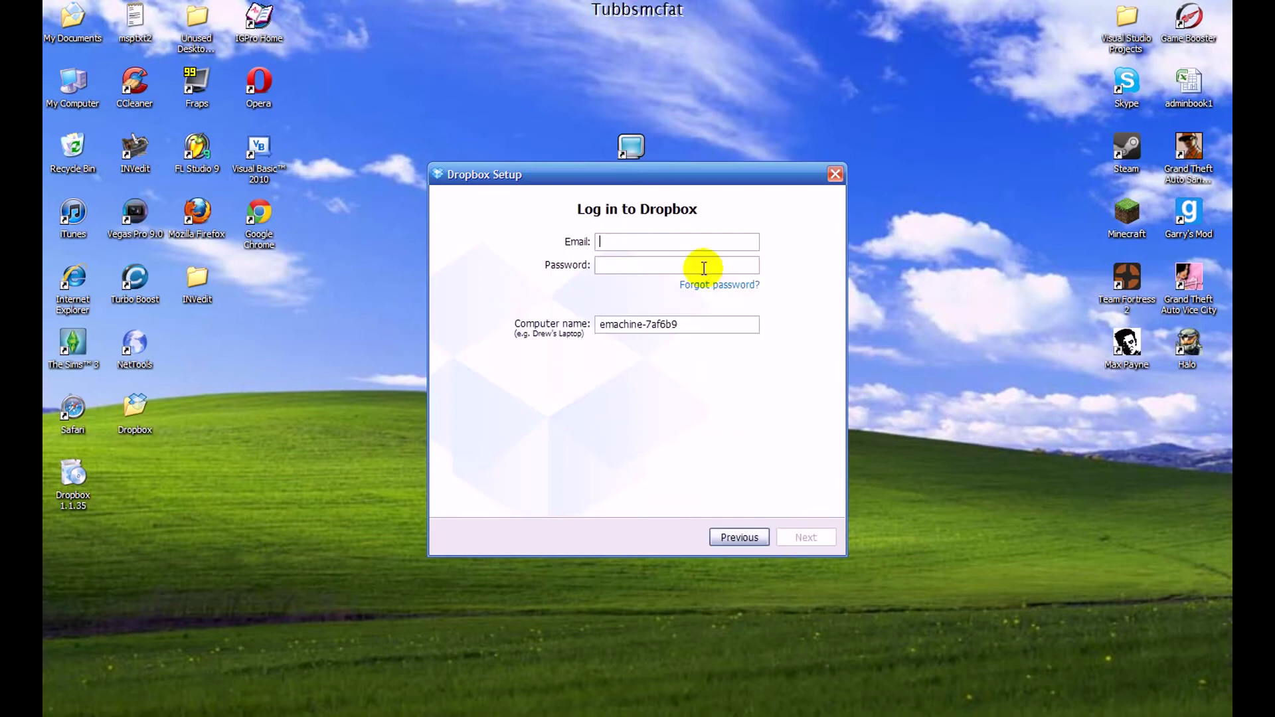
pyautogui.click(656, 246)
pyautogui.write('turi')
pyautogui.press('Tab')
pyautogui.write('••••••')
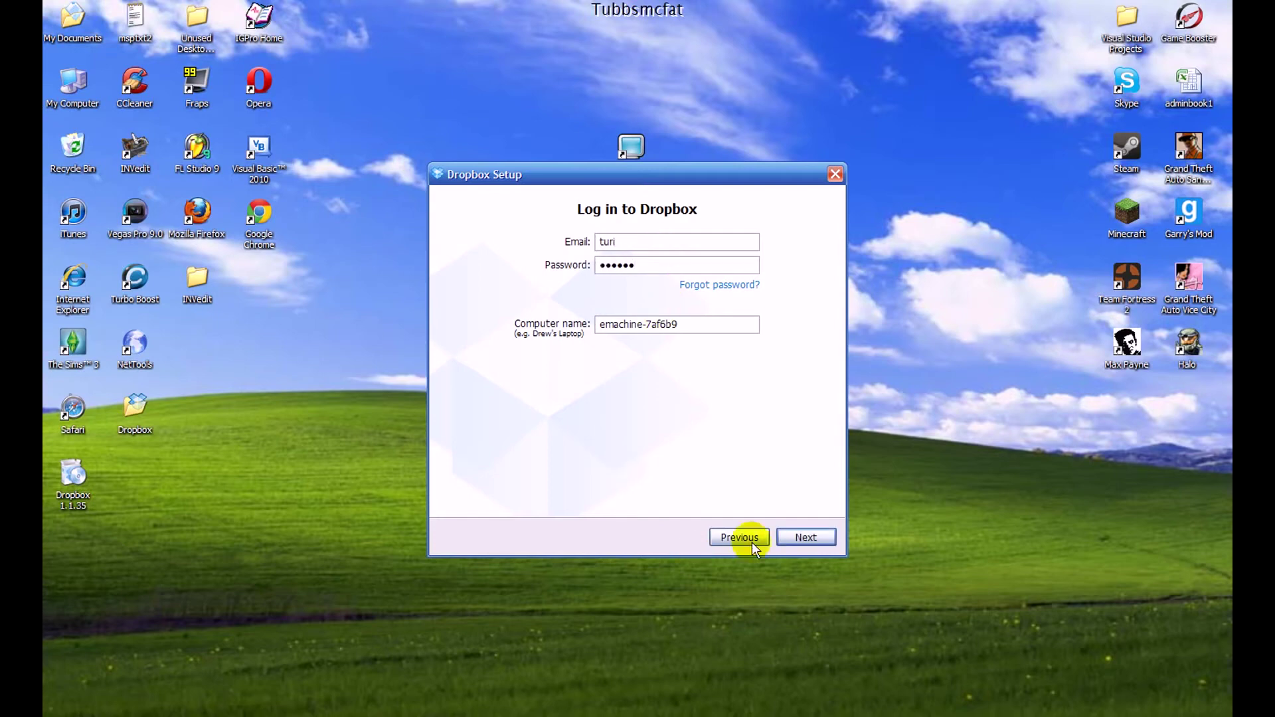
pyautogui.press('Return')
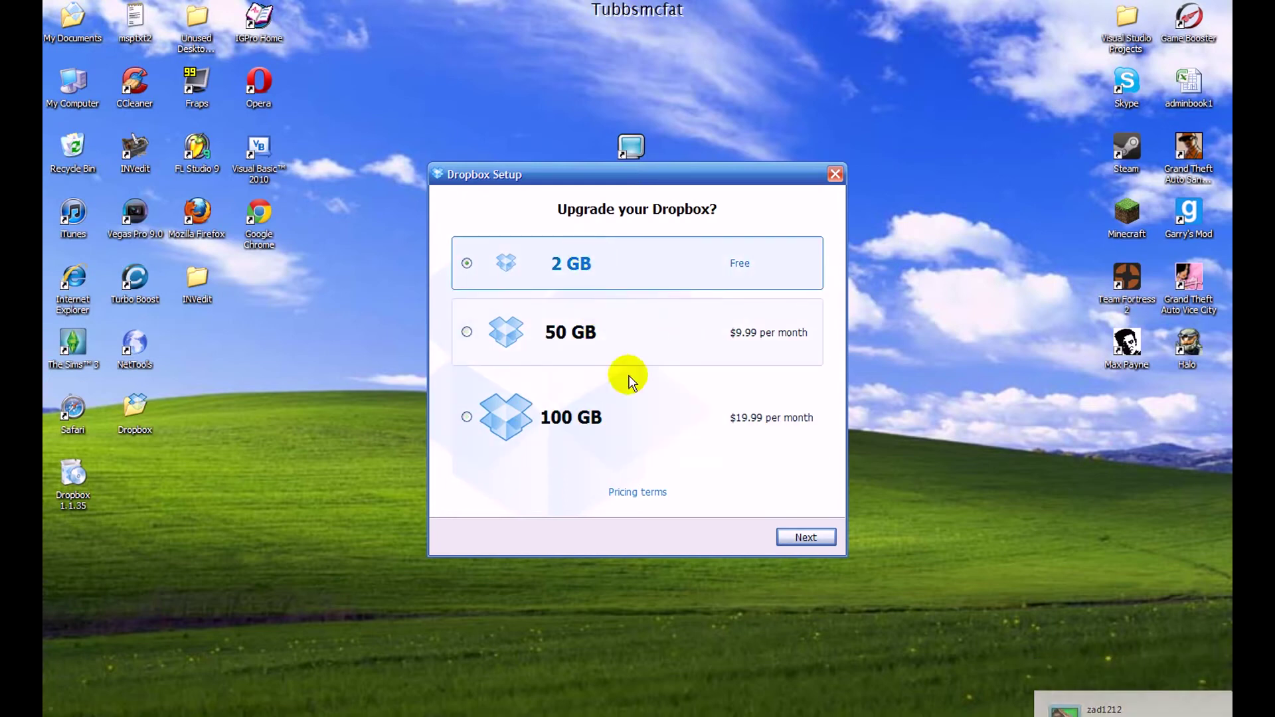
# Keep the free 2 GB plan with typical setup, skip the tour and finish setup
pyautogui.click(782, 536)
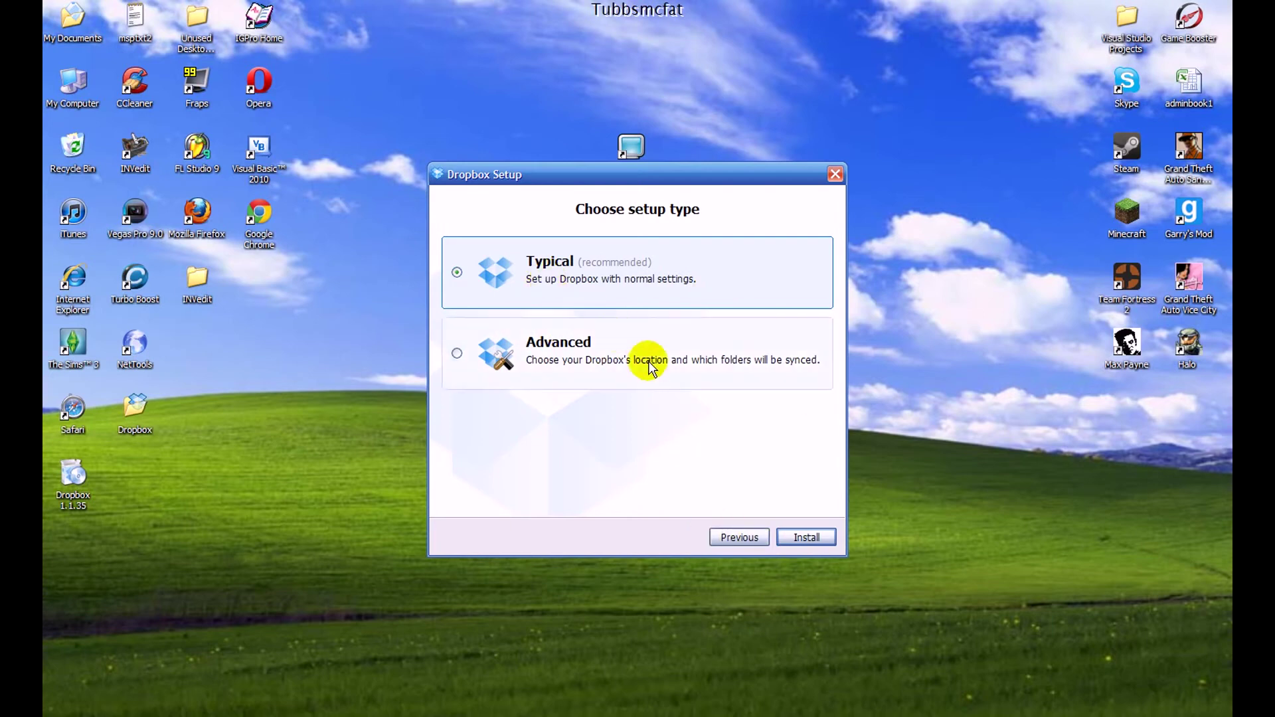
pyautogui.click(804, 538)
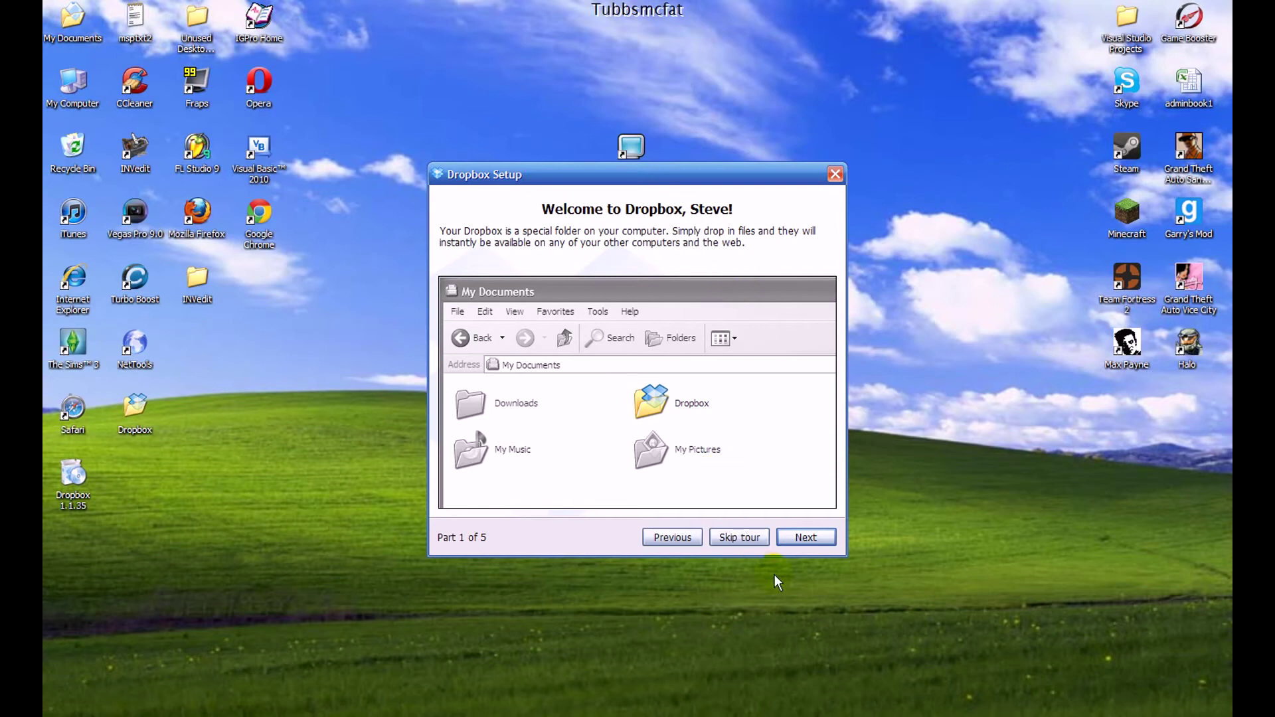
pyautogui.click(798, 535)
pyautogui.click(798, 536)
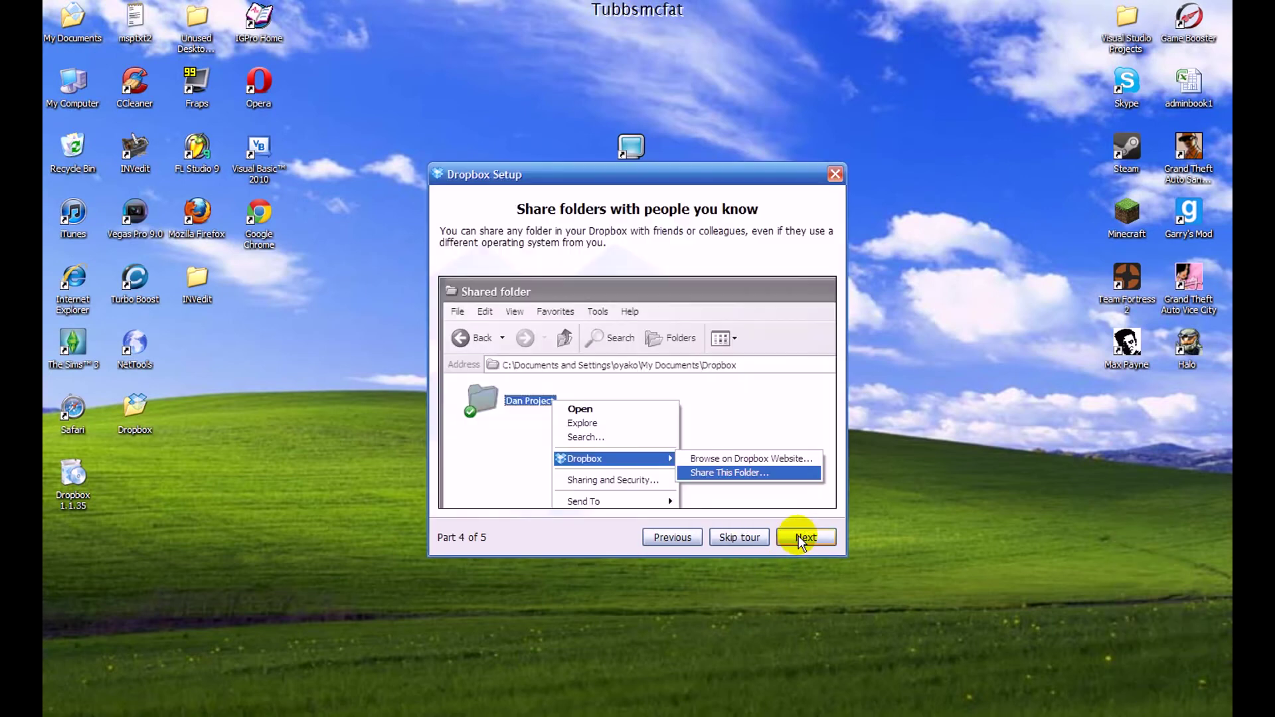
pyautogui.click(798, 535)
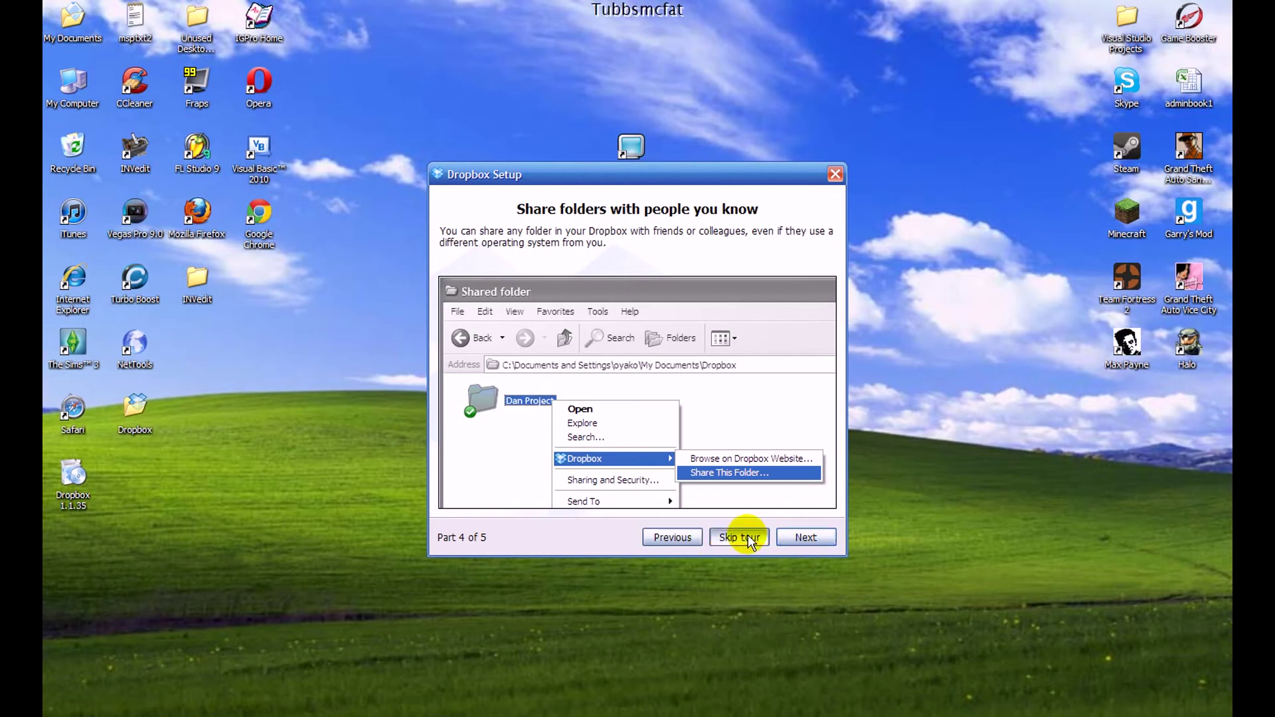
pyautogui.click(748, 535)
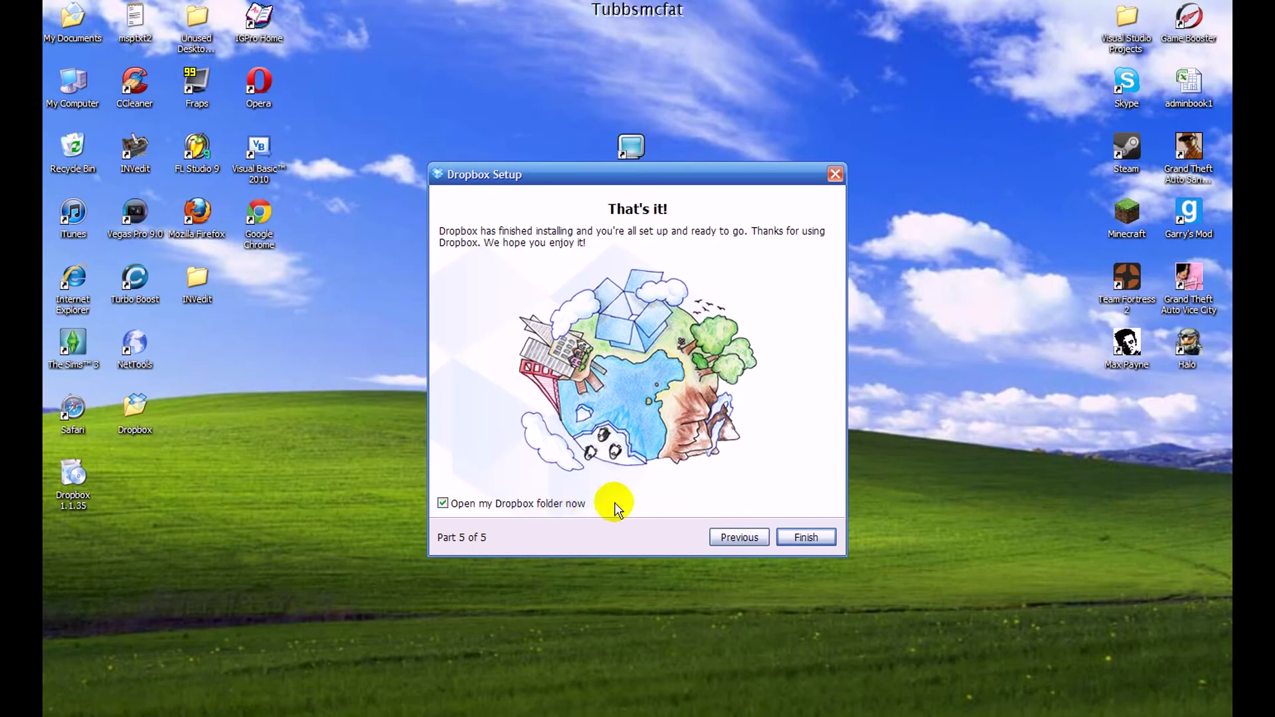
pyautogui.click(810, 543)
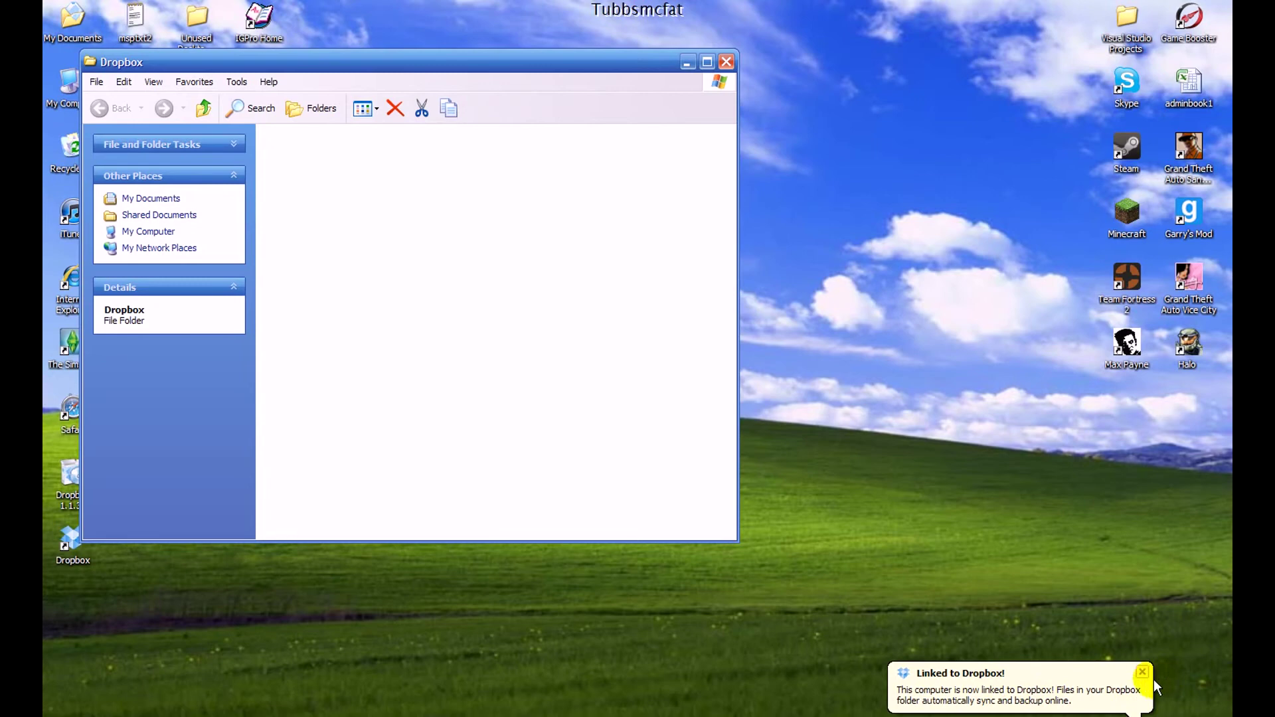
# Close the Dropbox window and notice, place the Dropbox folder beside HS74, and reopen the folder
pyautogui.click(726, 62)
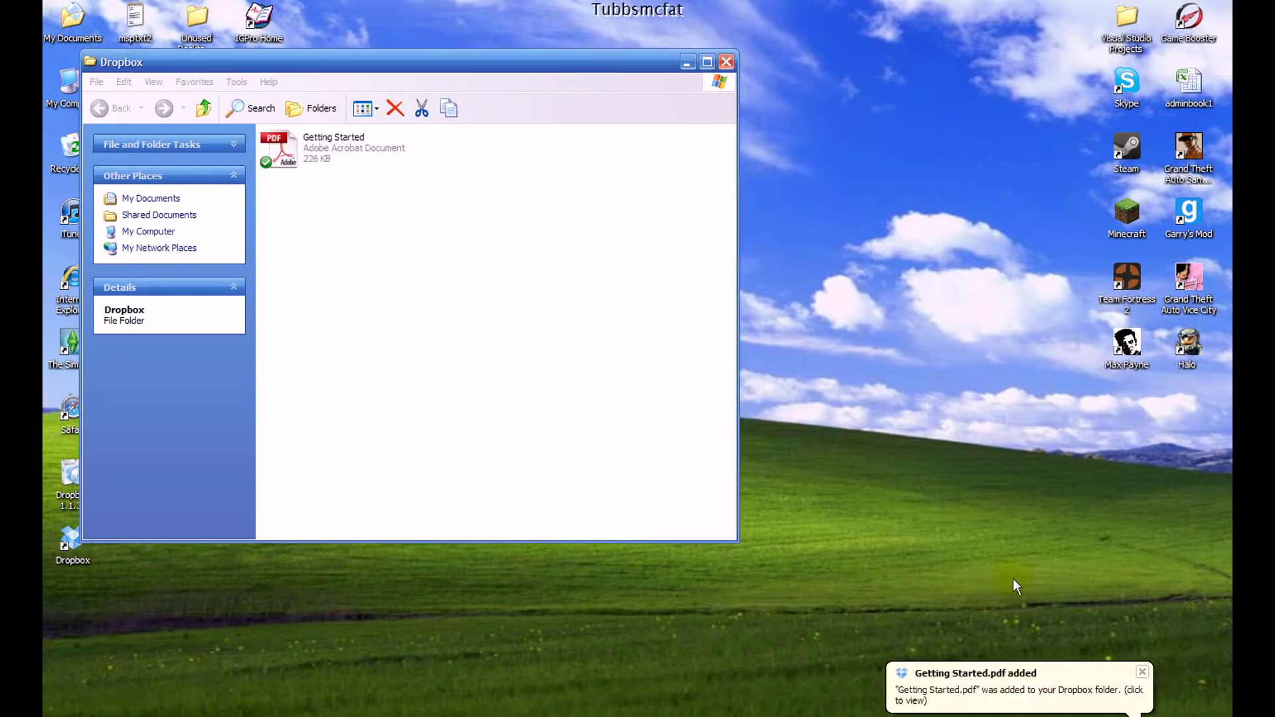
pyautogui.click(1141, 671)
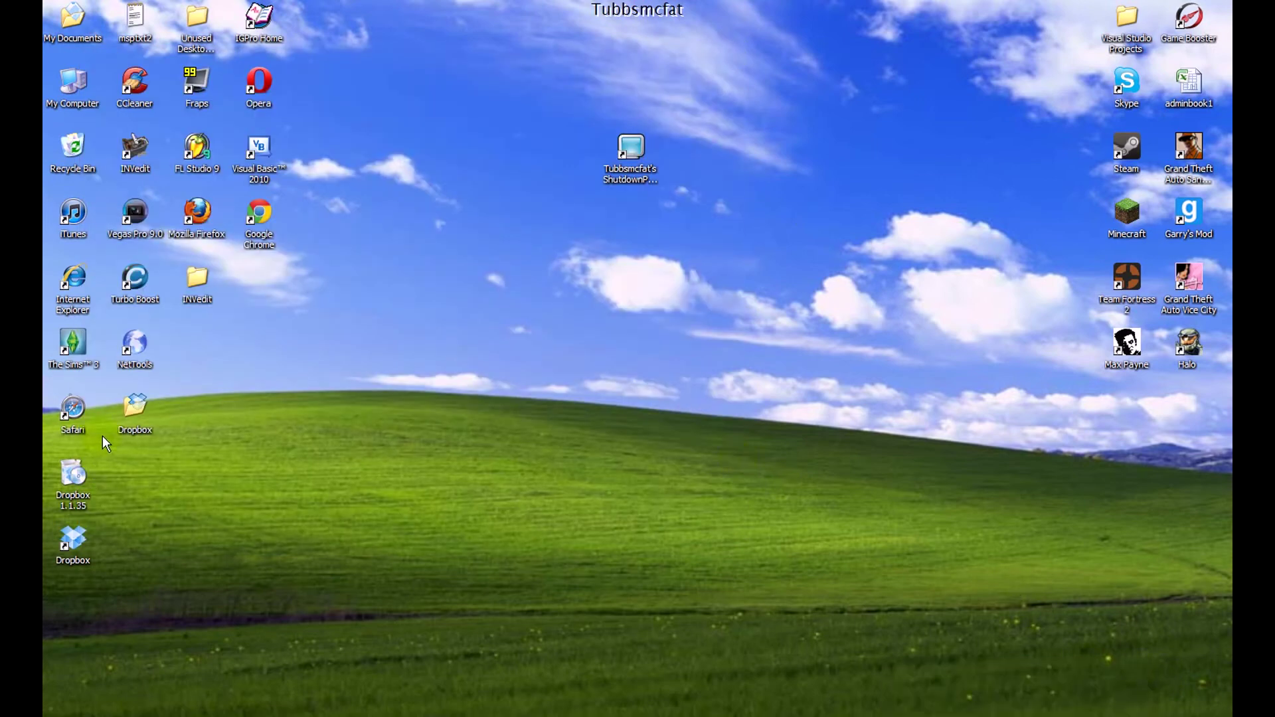
pyautogui.moveTo(134, 405); pyautogui.dragTo(814, 225)
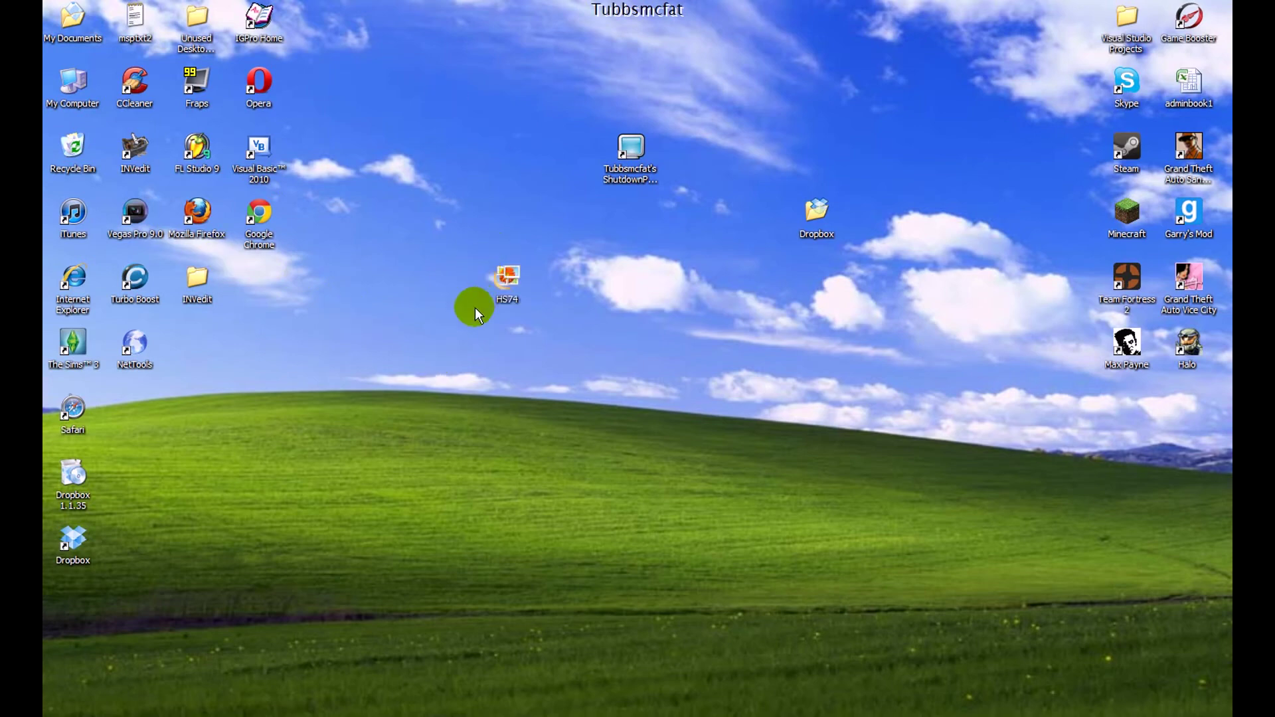
pyautogui.moveTo(588, 210); pyautogui.dragTo(548, 158)
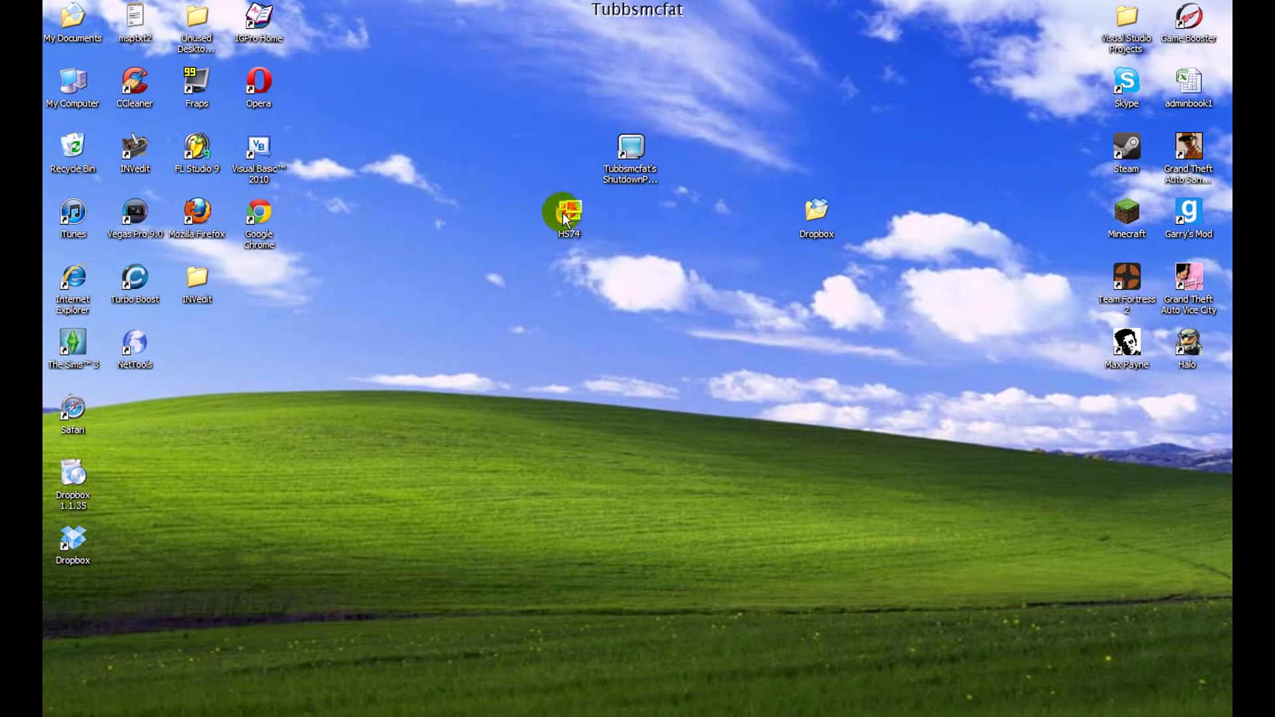
pyautogui.moveTo(814, 272); pyautogui.dragTo(750, 279)
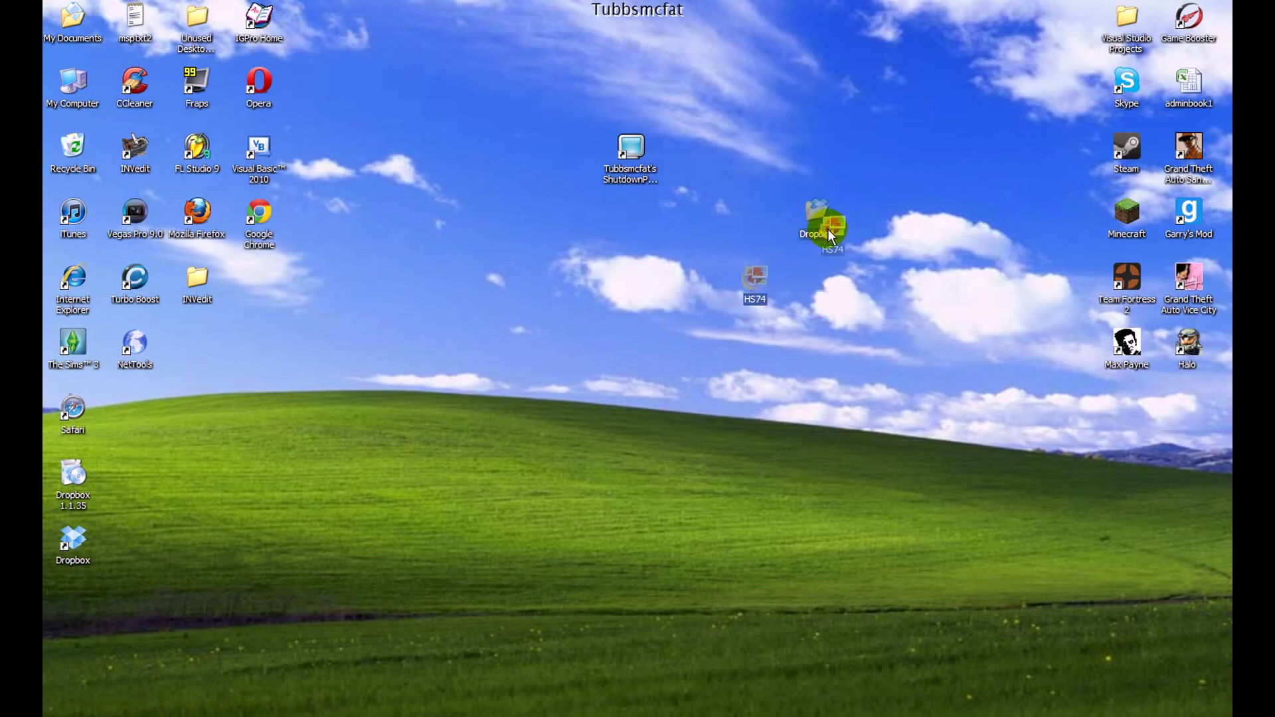
pyautogui.doubleClick(808, 220)
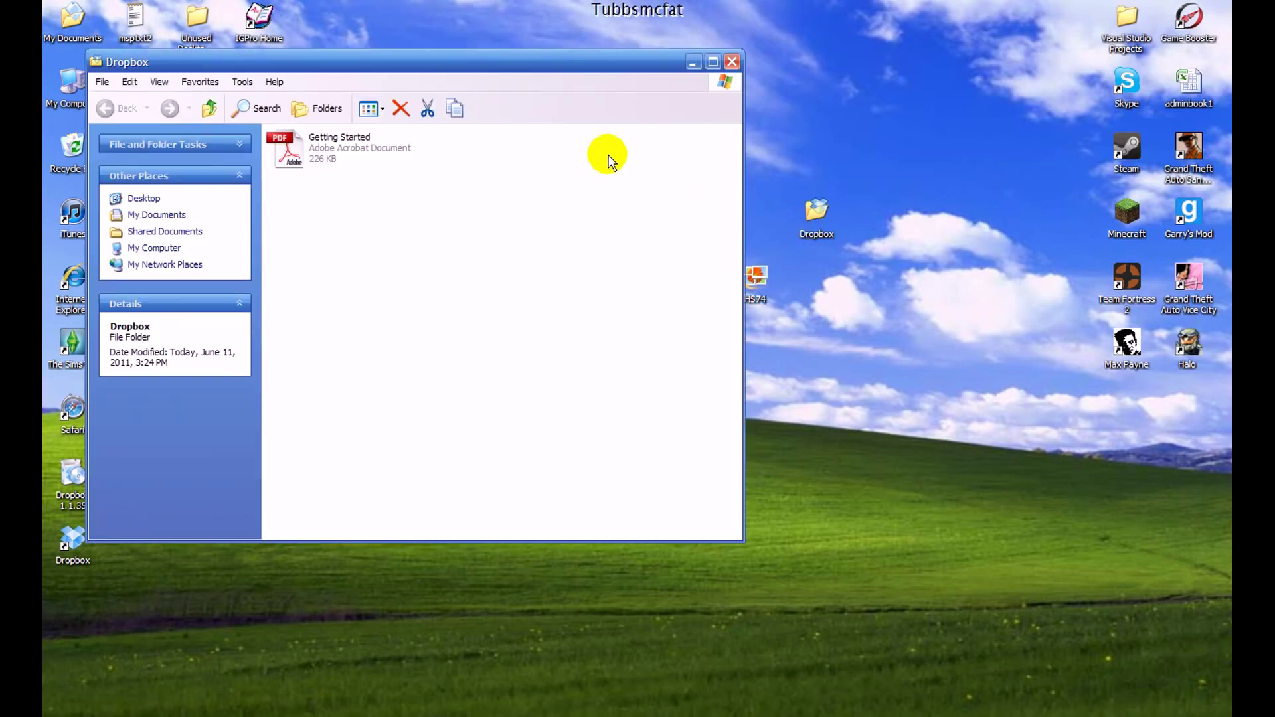
pyautogui.moveTo(757, 279); pyautogui.dragTo(573, 268)
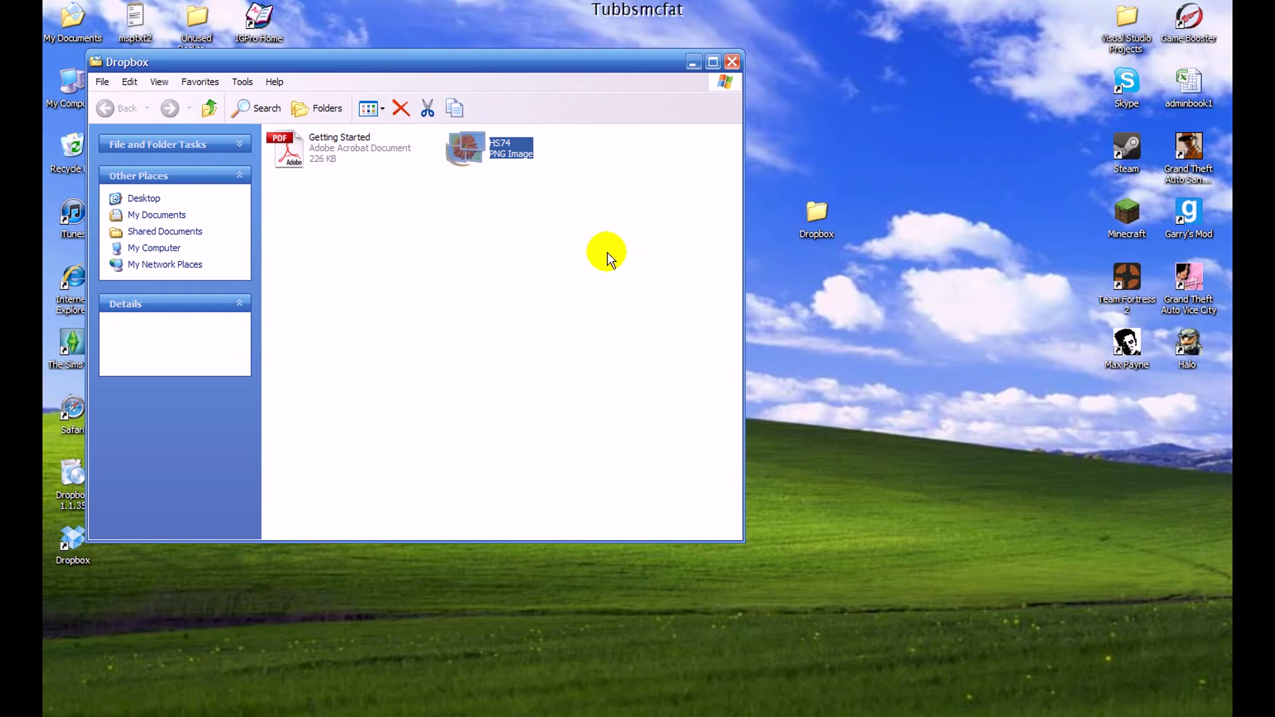
pyautogui.moveTo(515, 61); pyautogui.dragTo(724, 74)
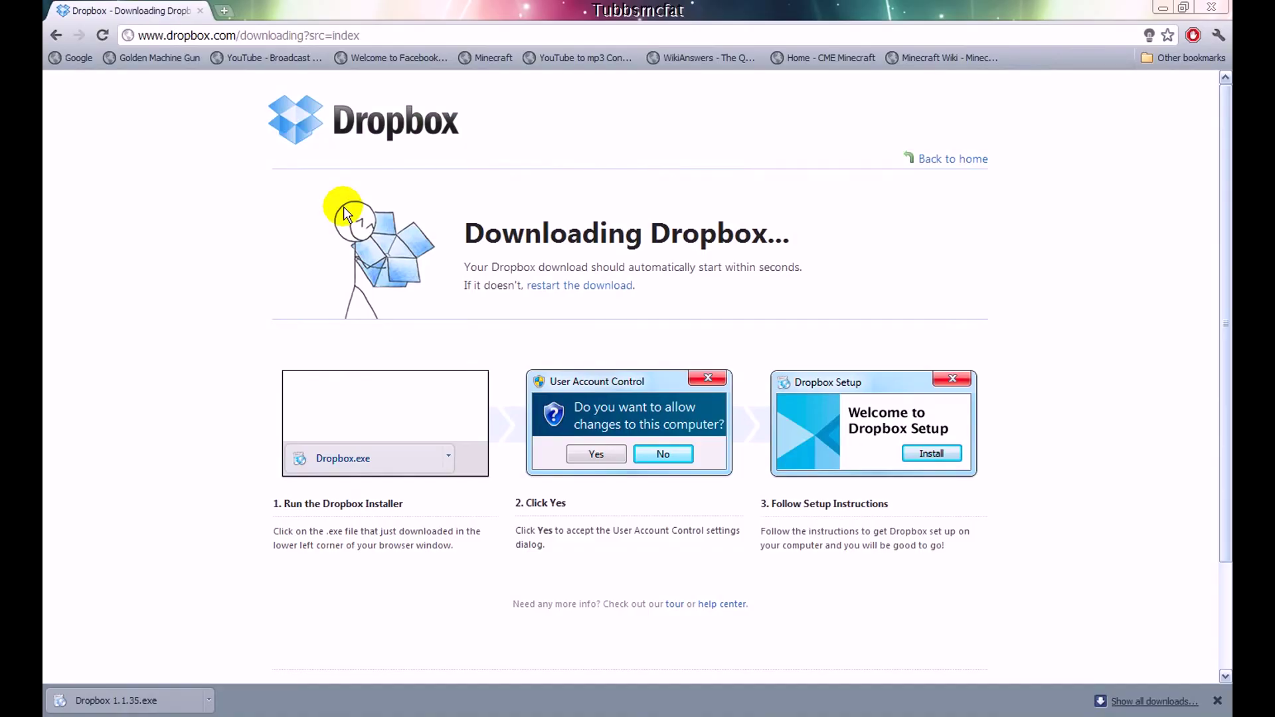
pyautogui.click(322, 133)
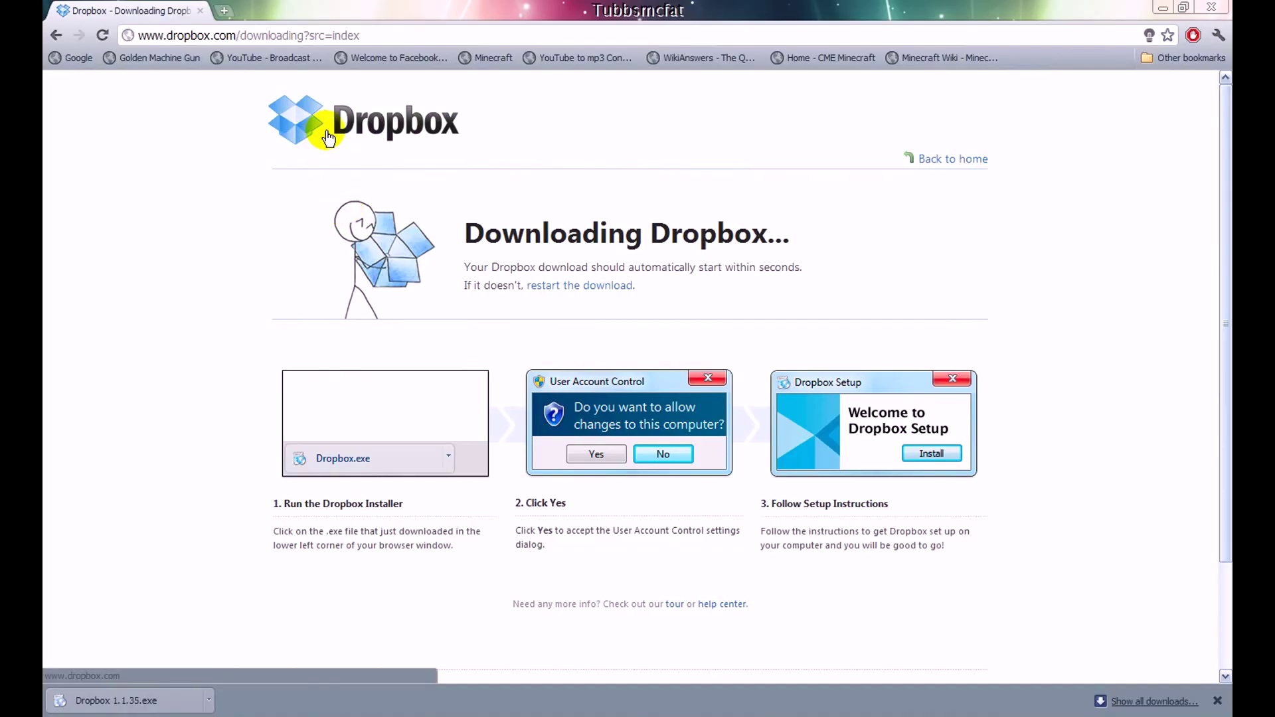
# Dismiss the downloads bar, log in at dropbox.com and list the files, including HS74.png
pyautogui.click(1217, 700)
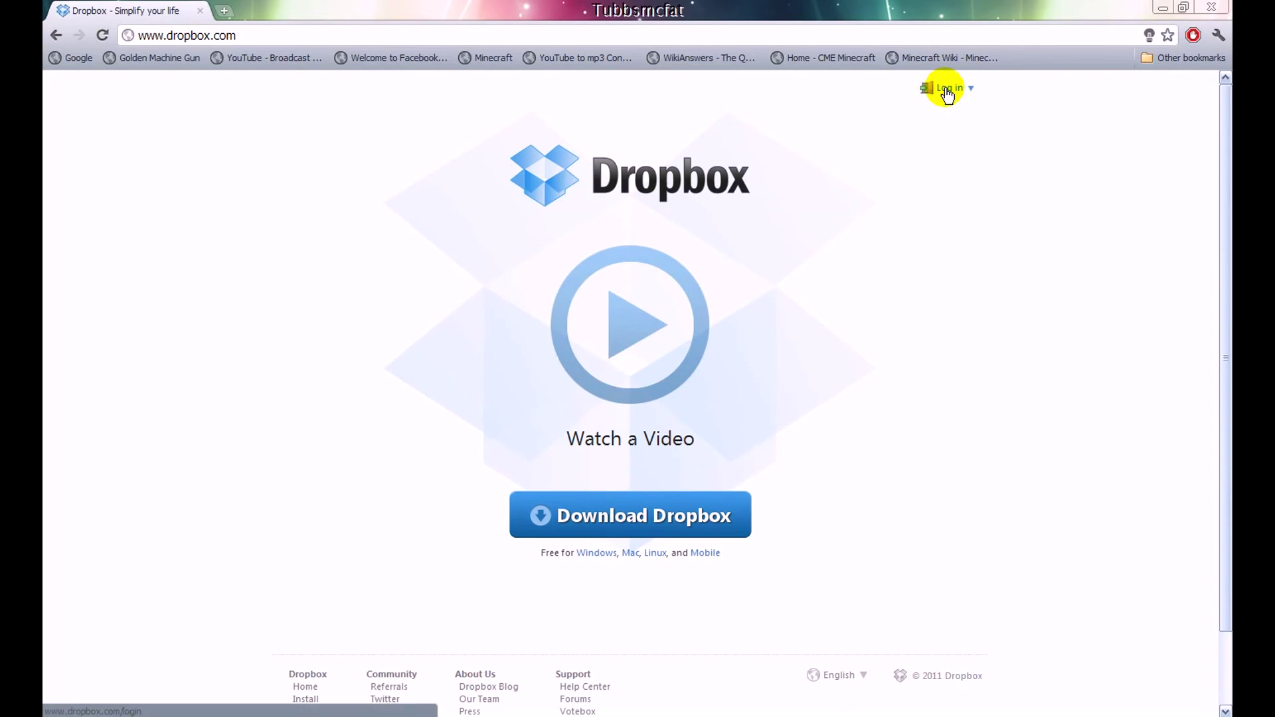
pyautogui.click(946, 93)
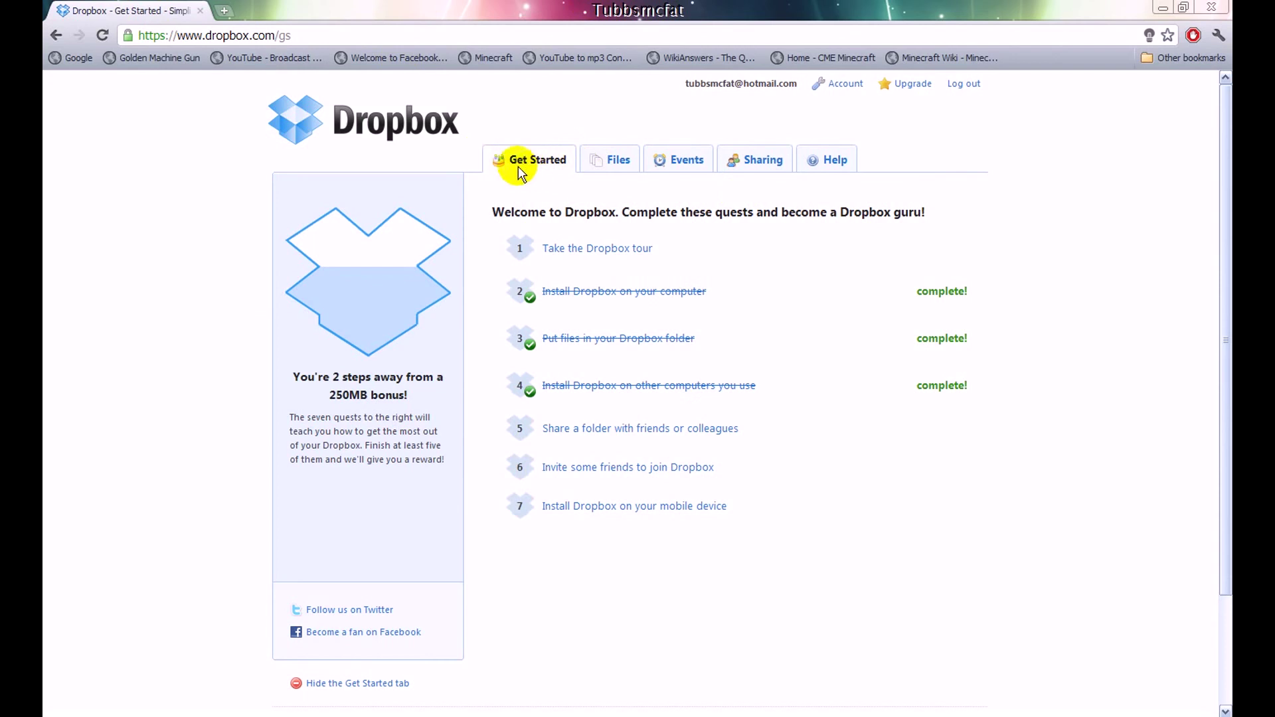
pyautogui.click(606, 163)
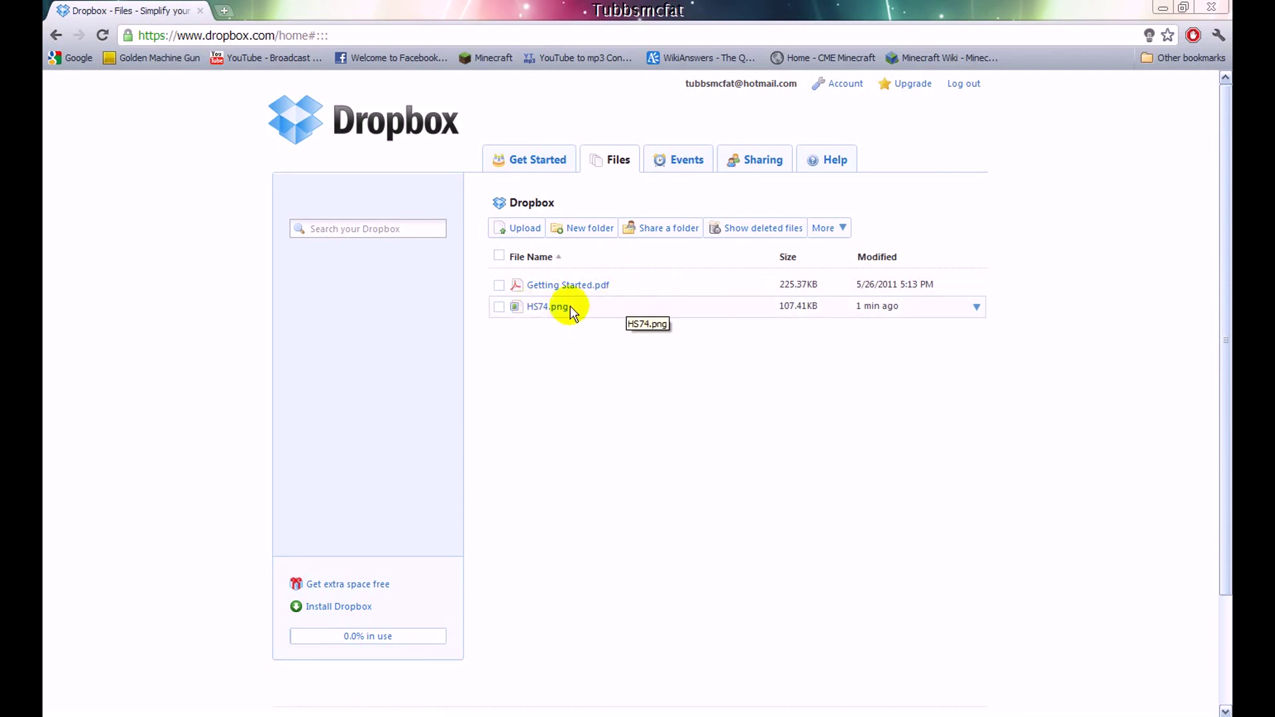
# Download HS74.png from the Dropbox website to the desktop as HS741.png, then show the desktop
pyautogui.click(502, 308)
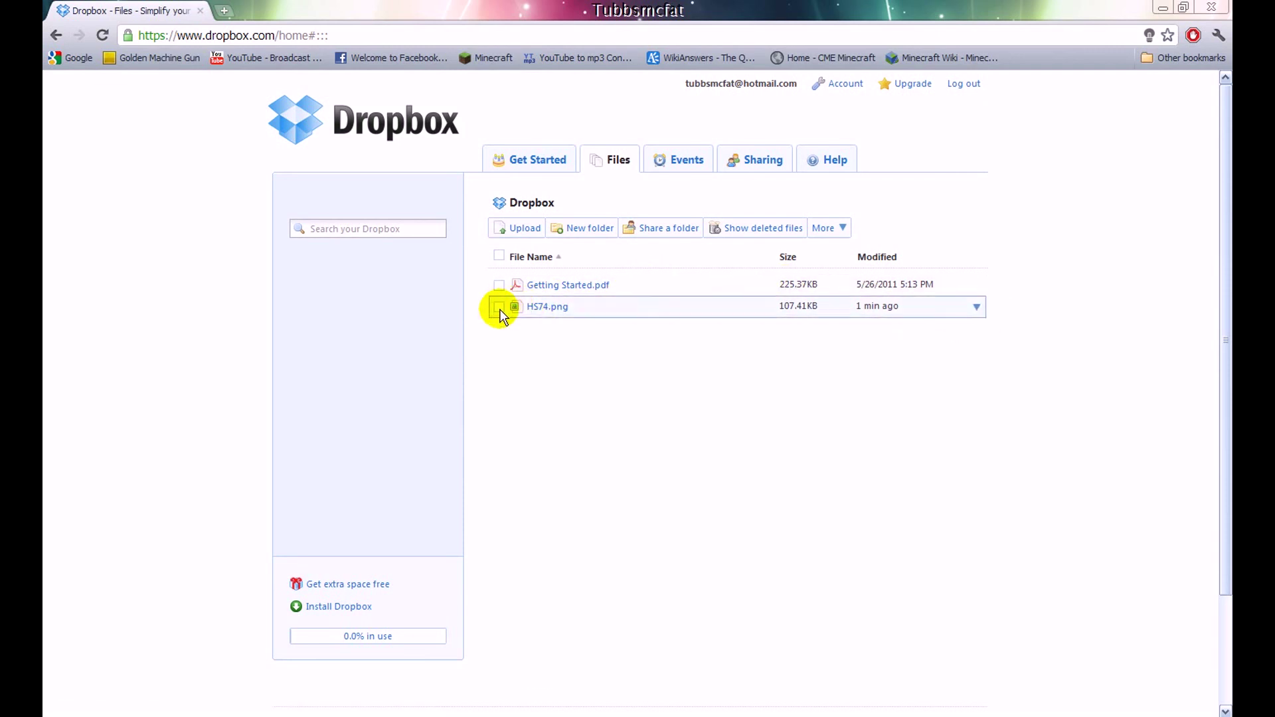
pyautogui.click(976, 308)
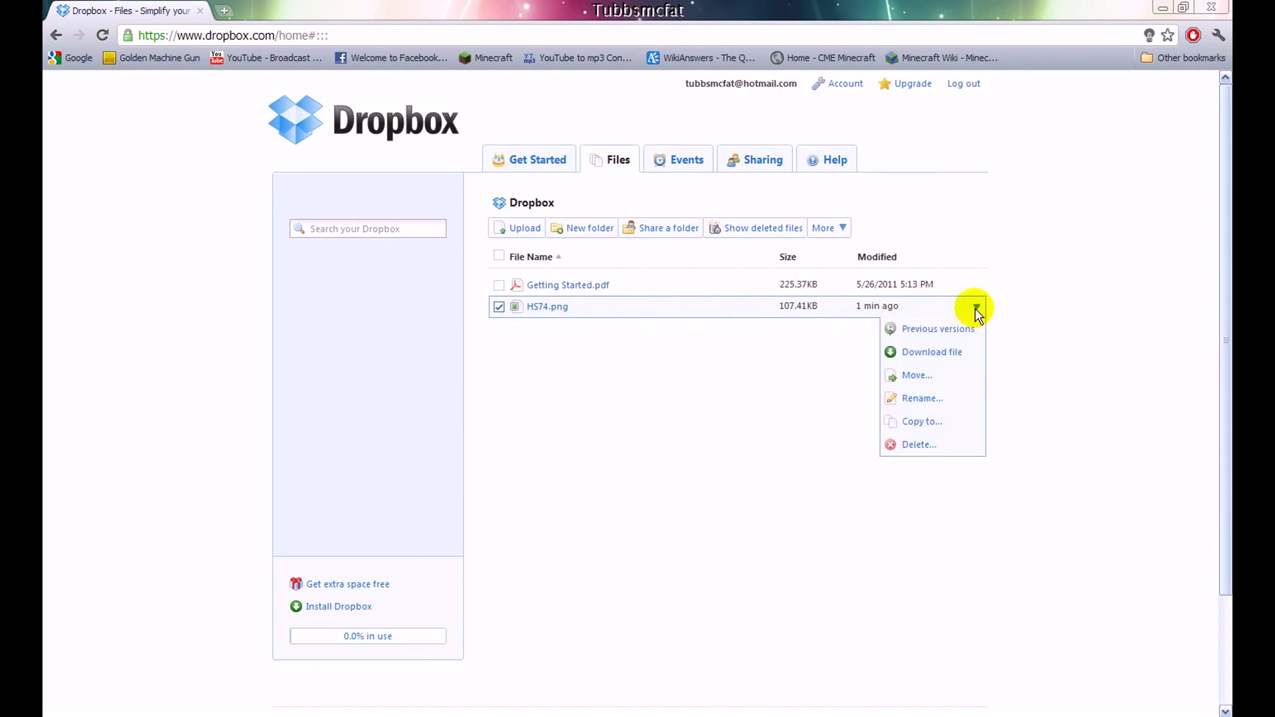
pyautogui.click(945, 355)
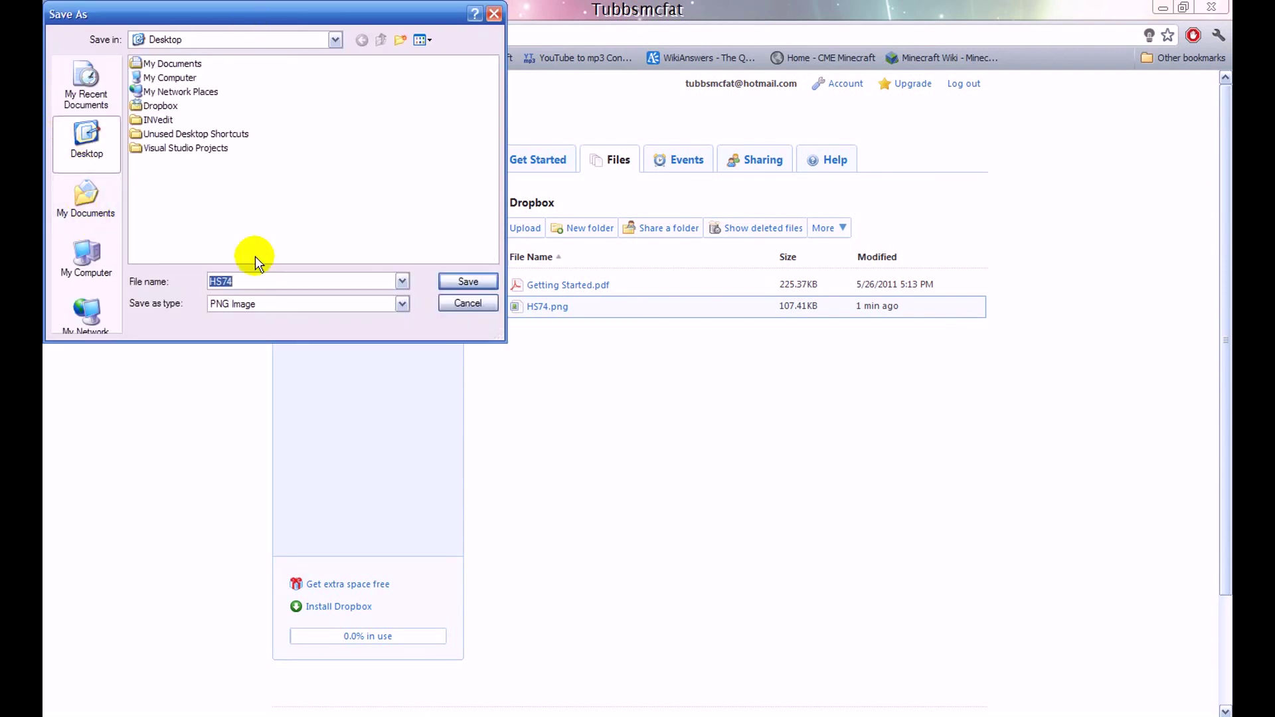
pyautogui.click(251, 283)
pyautogui.write('1')
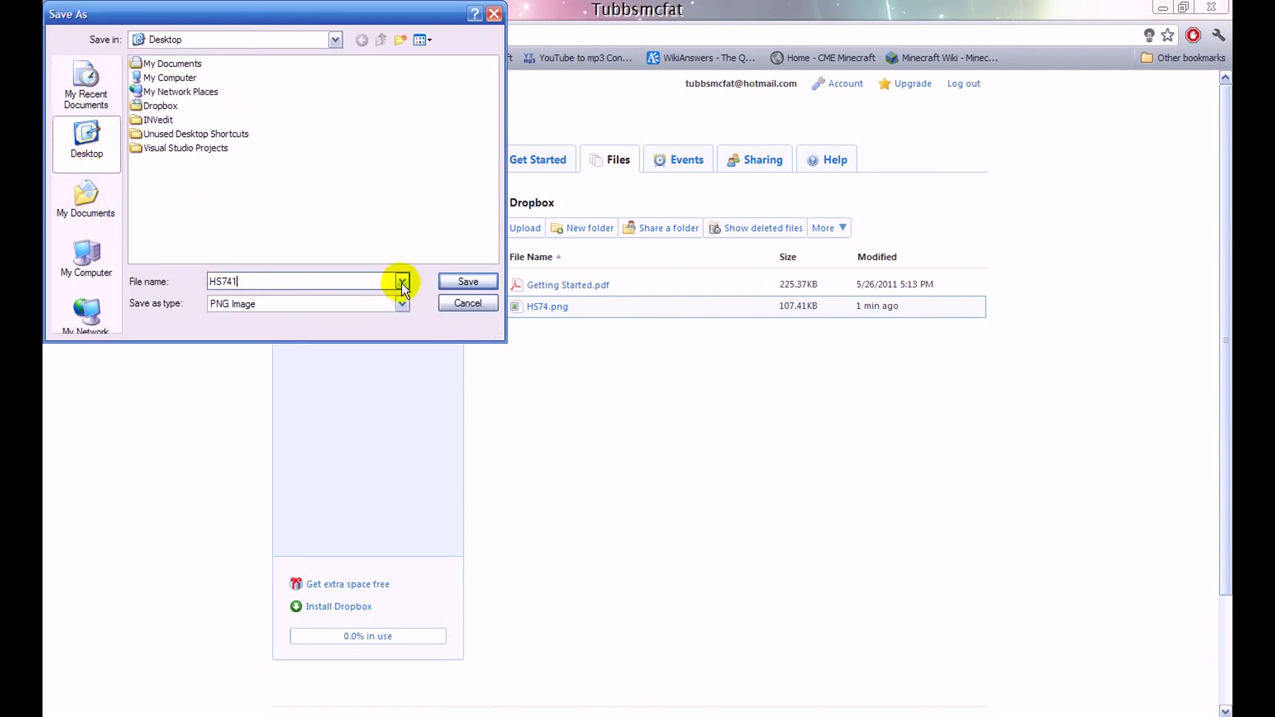
pyautogui.click(457, 282)
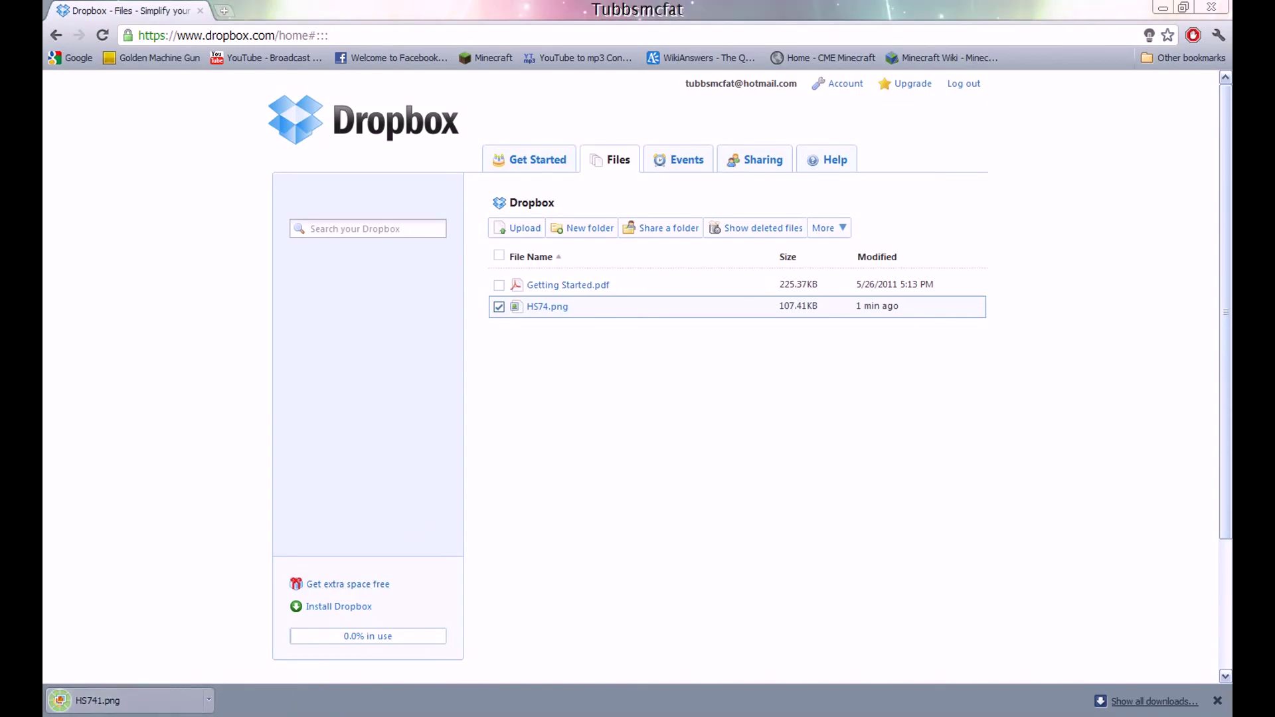
pyautogui.press('super+d')
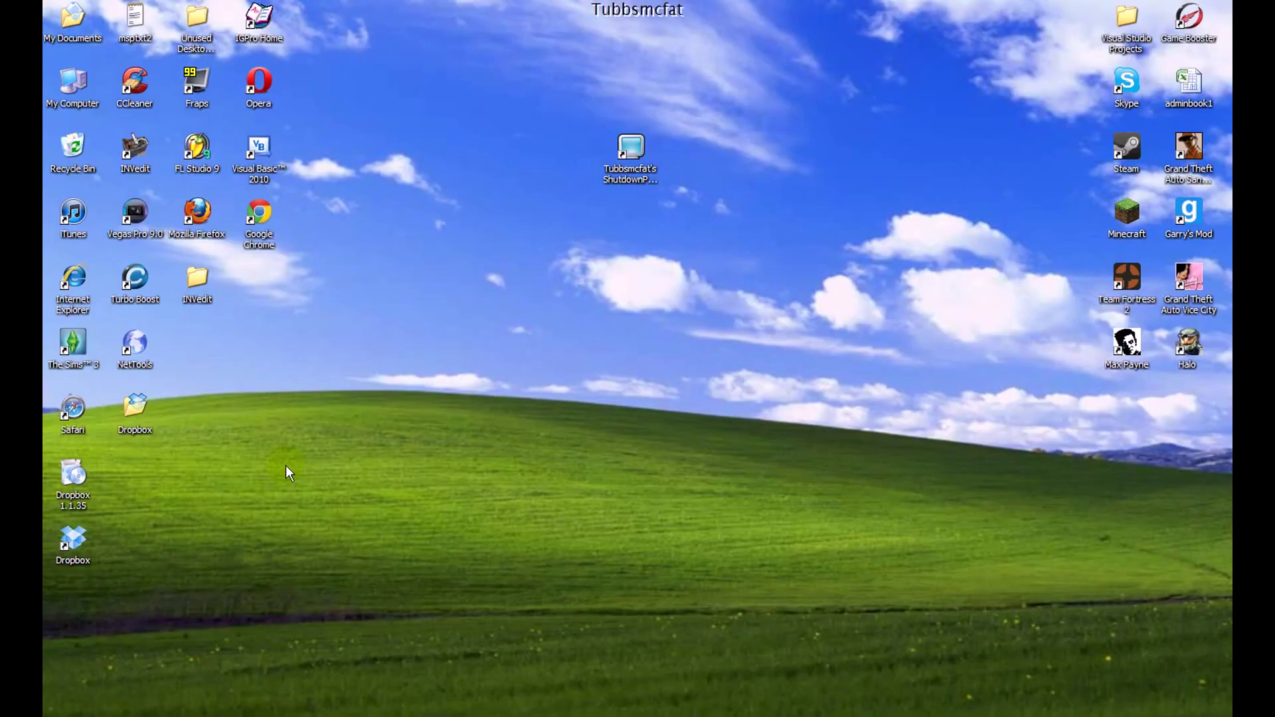